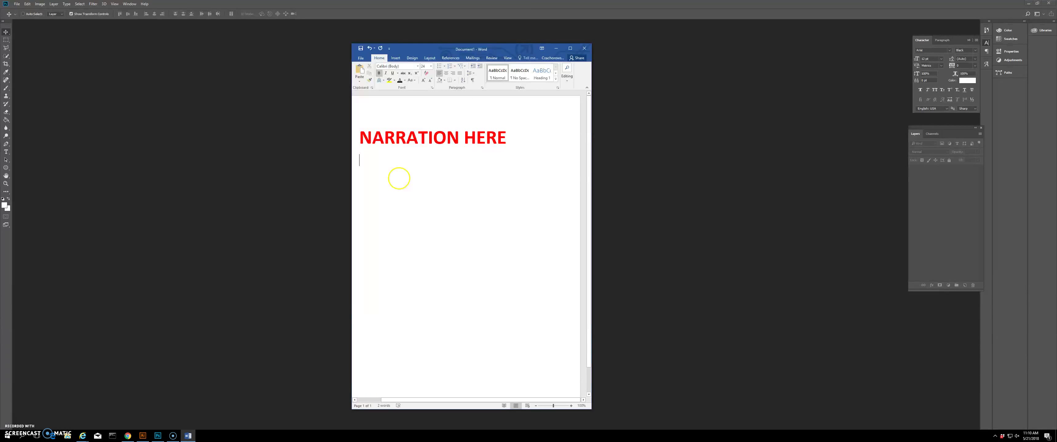
Step: Add the 'Welcome to PhotoSHOP!!' line and toolbar narration sentence, then move Word rightward
{"action": "type", "text": "PhotoSHOP"}
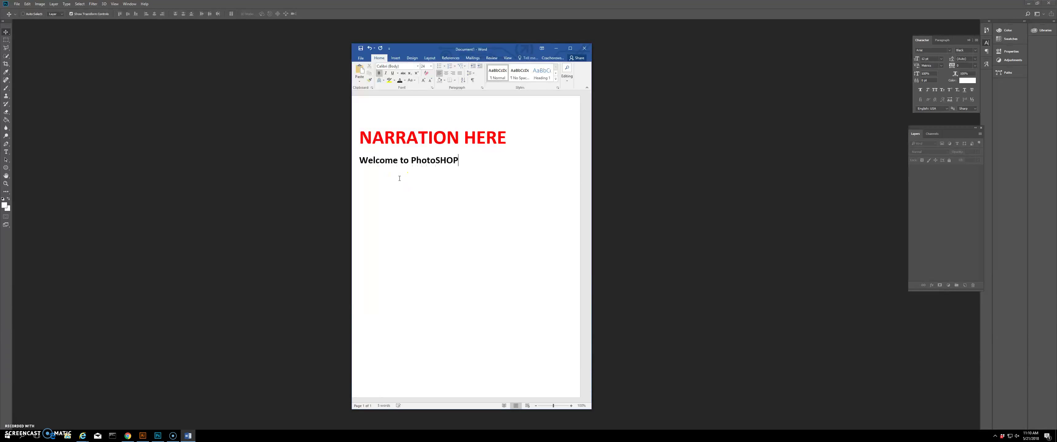
{"action": "type", "text": "!"}
{"action": "key", "text": "Return"}
{"action": "type", "text": "you"}
{"action": "type", "text": "rn about the toolbar"}
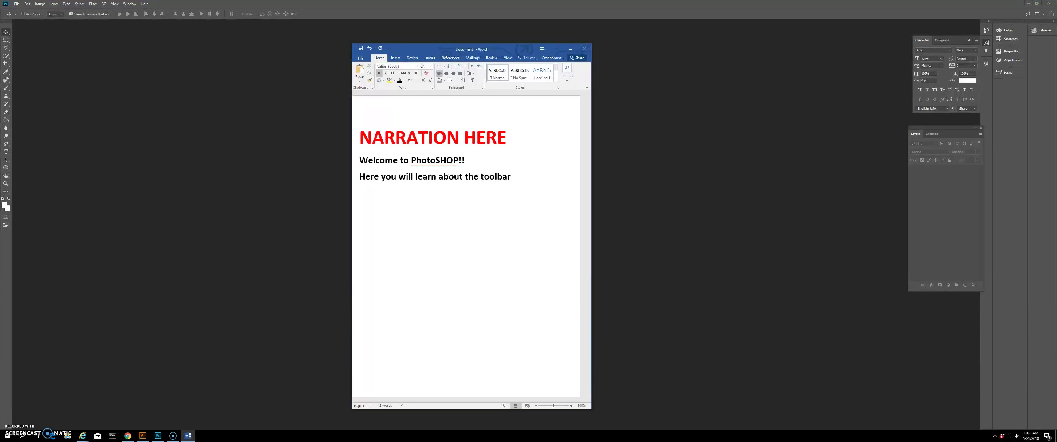
{"action": "type", "text": "Pleas"}
{"action": "type", "text": " section for"}
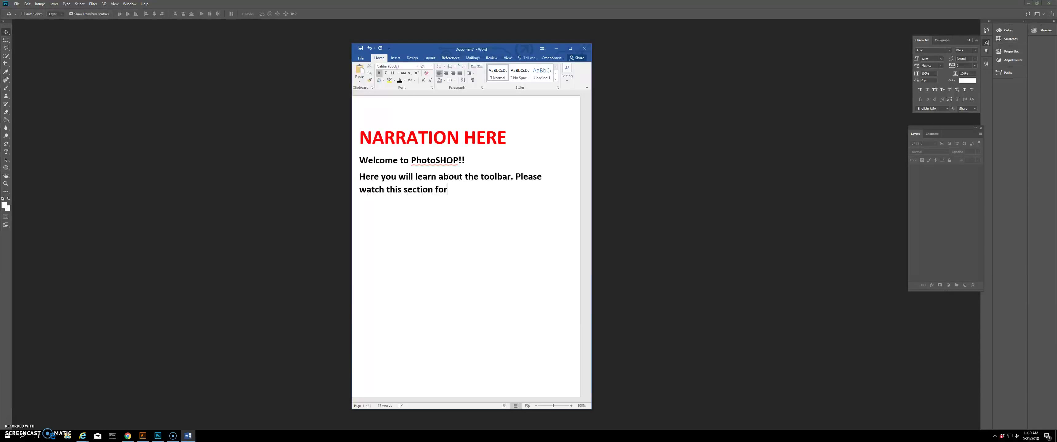
{"action": "type", "text": "tion"}
{"action": "left_click_drag", "start_coordinate": [420, 49], "coordinate": [662, 53]}
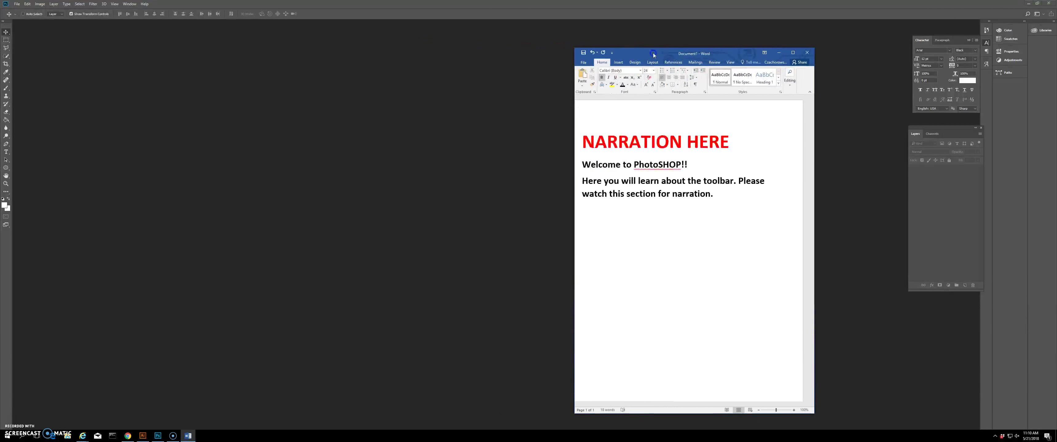
Step: Create a new white 8.5 x 11 in document from the Print tab's Letter preset
{"action": "left_click", "coordinate": [17, 4]}
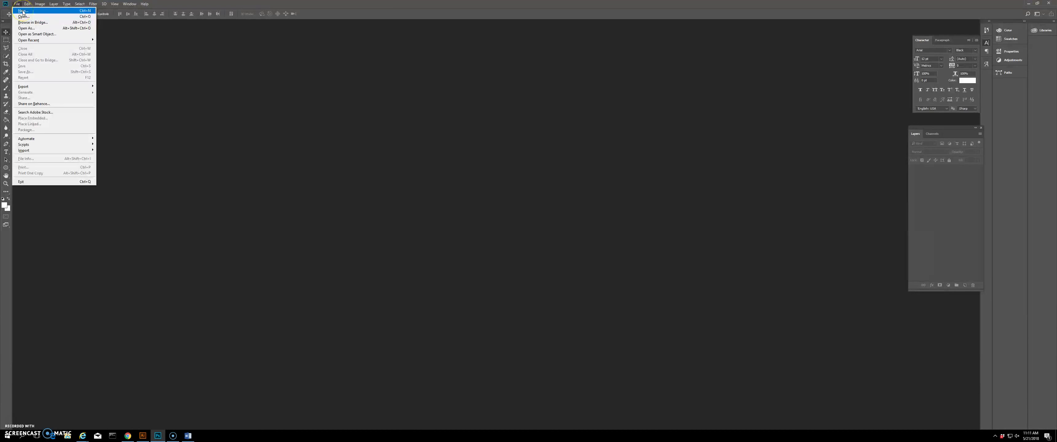
{"action": "left_click", "coordinate": [23, 11]}
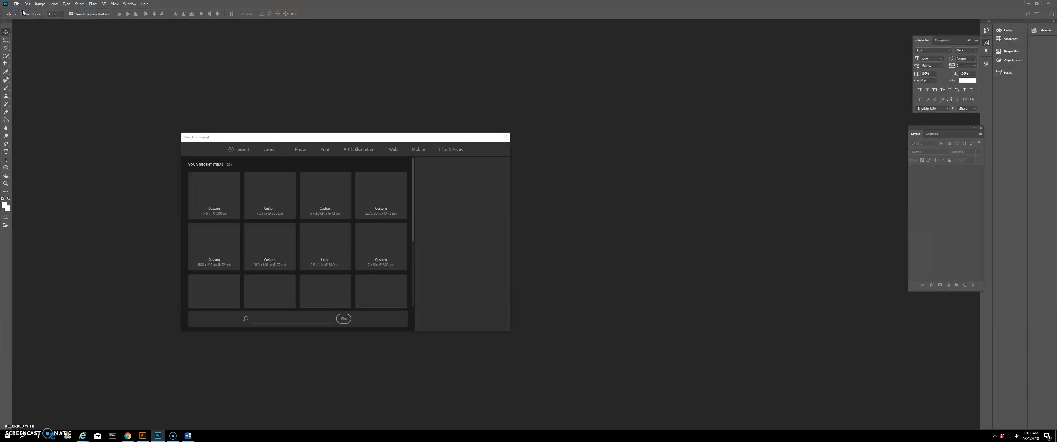
{"action": "left_click", "coordinate": [325, 150]}
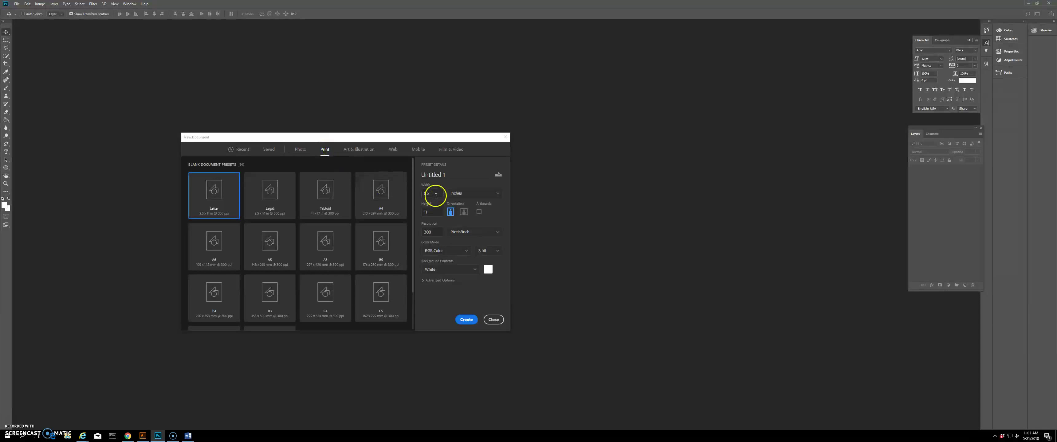
{"action": "left_click", "coordinate": [466, 320]}
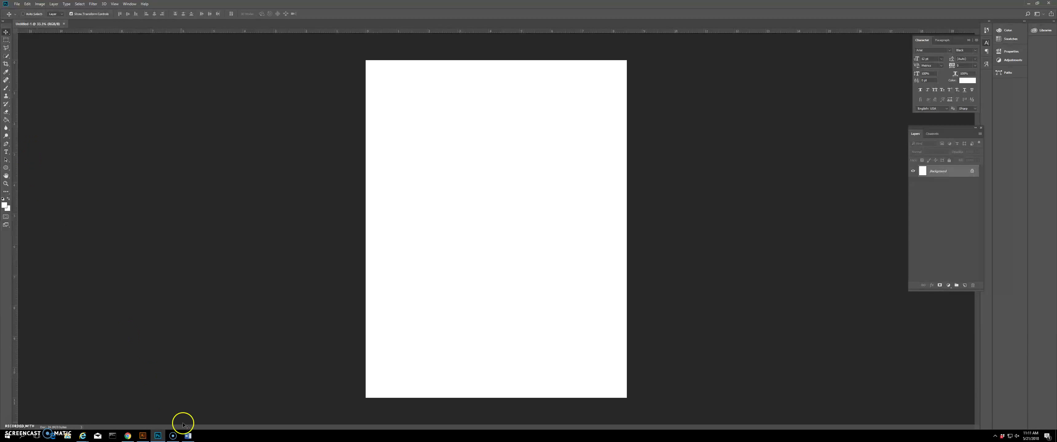
Step: Narrate in Word that the file came from FILE > New using PRINT at 8.5 x 11
{"action": "left_click", "coordinate": [188, 436]}
{"action": "key", "text": "Return"}
{"action": "type", "text": "ave just opened a new file by going to FILE > "}
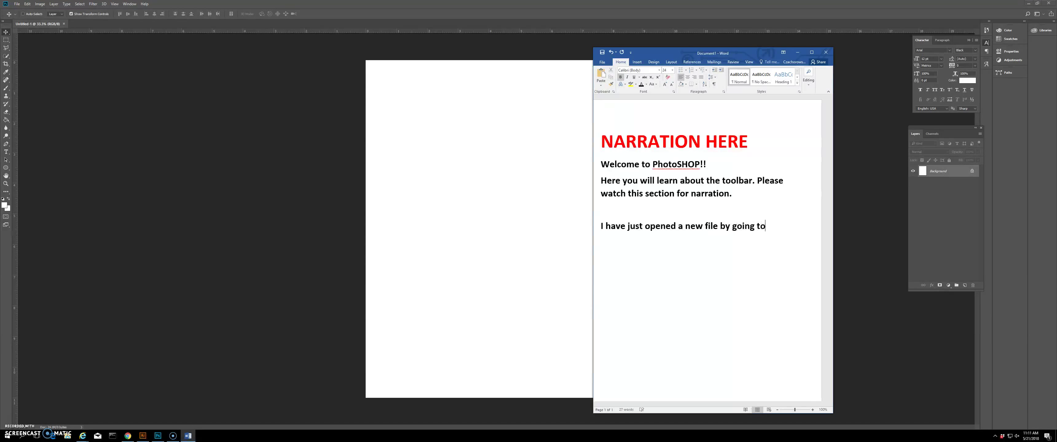
{"action": "type", "text": "New  "}
{"action": "type", "text": "I chose"}
{"action": "type", "text": " PRINT and"}
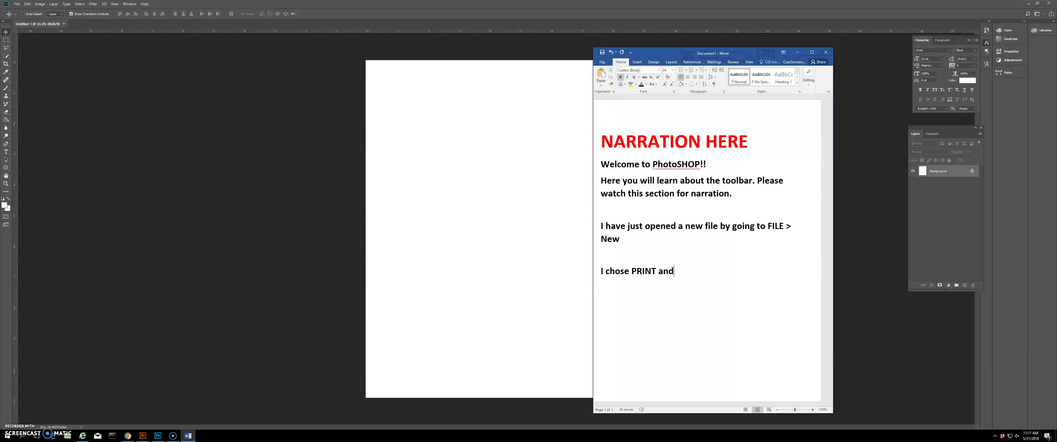
{"action": "type", "text": " went with 8.5 x 11"}
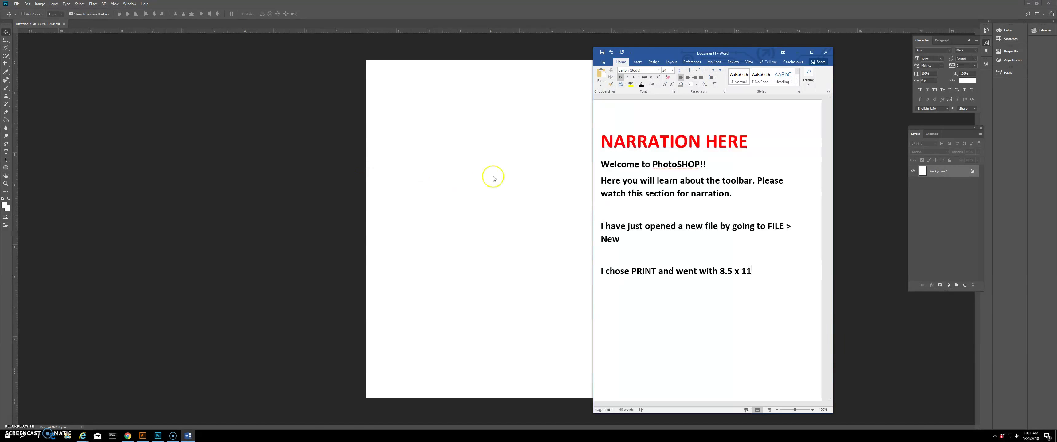
{"action": "left_click", "coordinate": [471, 182]}
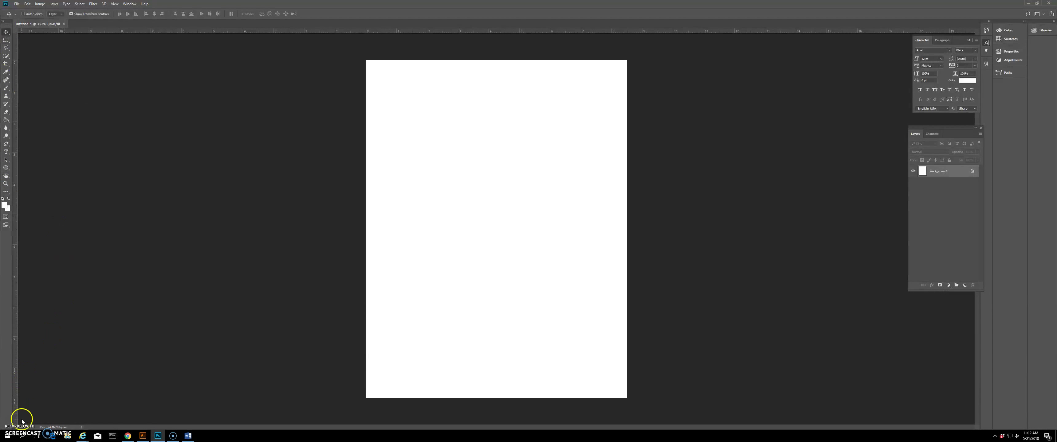
Step: Browse the hidden Shape, Type, Pen, Dodge and Paint Bucket tool groups, ending on the Eraser
{"action": "left_click", "coordinate": [6, 168]}
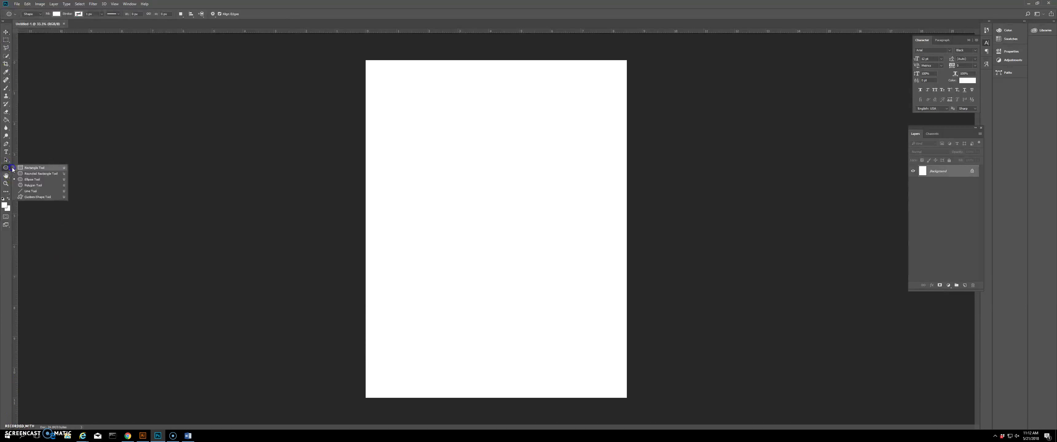
{"action": "left_click", "coordinate": [6, 152]}
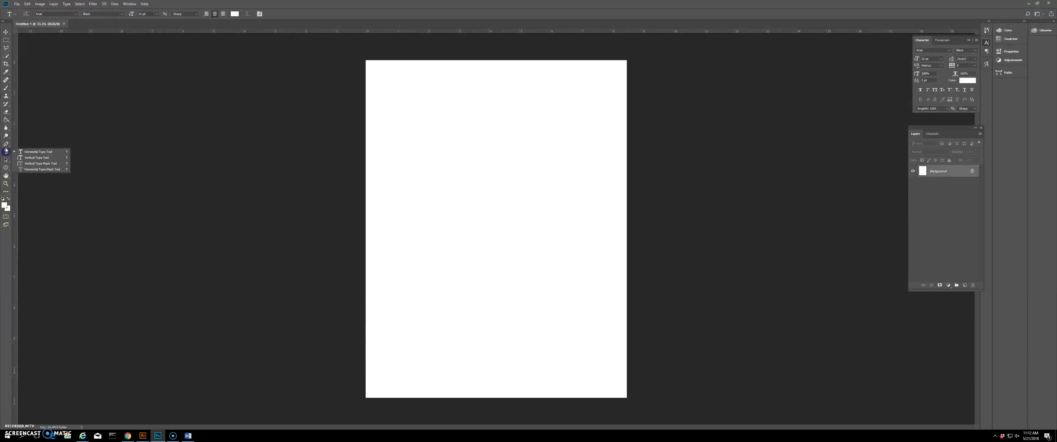
{"action": "left_click", "coordinate": [6, 144]}
{"action": "left_click", "coordinate": [6, 137]}
{"action": "left_click", "coordinate": [6, 129]}
{"action": "left_click", "coordinate": [6, 120]}
{"action": "left_click", "coordinate": [6, 112]}
{"action": "left_click", "coordinate": [188, 436]}
Step: Type 'You will notice that there are many more tools hiding underneath the tools…' in Word
{"action": "key", "text": "Return"}
{"action": "key", "text": "Return"}
{"action": "type", "text": "You will notice that there are many more toold"}
{"action": "key", "text": "BackSpace"}
{"action": "type", "text": "s"}
{"action": "type", "text": "iding underneath"}
{"action": "type", "text": "the tools yuo "}
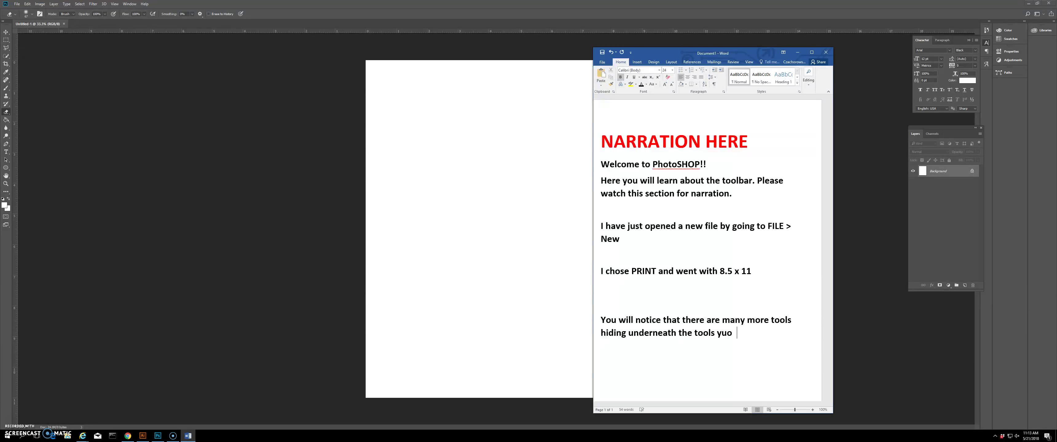
{"action": "type", "text": "e now."}
Step: Show the Quick Selection flyout and narrate 'You can get to them by holding down the mouse button'
{"action": "left_click", "coordinate": [6, 64]}
{"action": "left_click", "coordinate": [6, 56]}
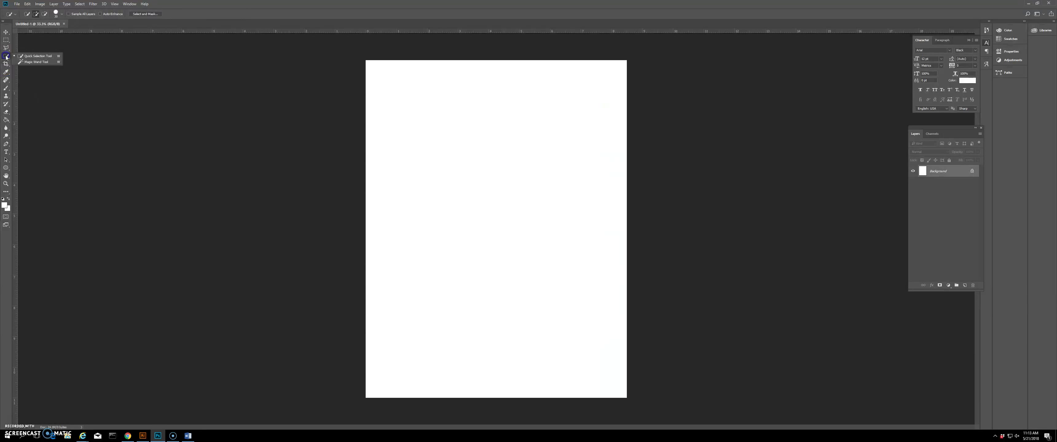
{"action": "left_click", "coordinate": [188, 436]}
{"action": "type", "text": "You can get to them by holding down the mouse button"}
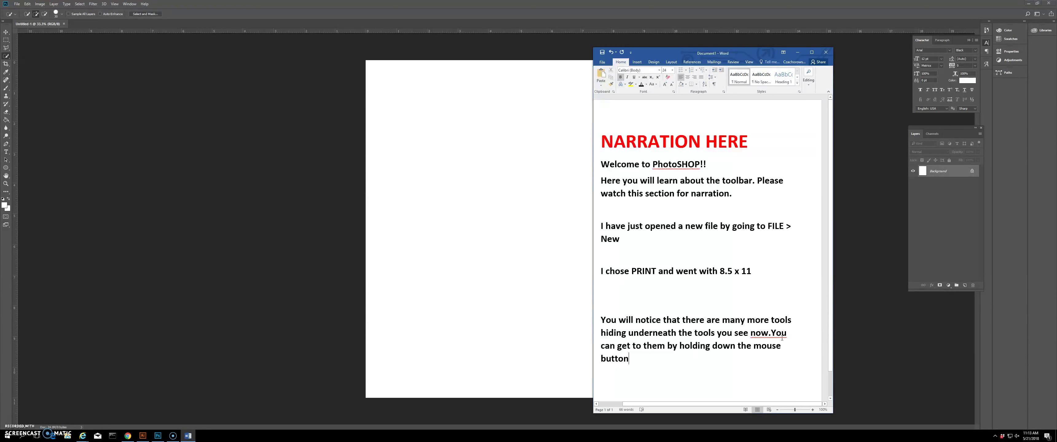
Step: Show the Shape and Hand tool flyouts, then select the Word narration from 'Welcome' through 'button.'
{"action": "left_click", "coordinate": [390, 251]}
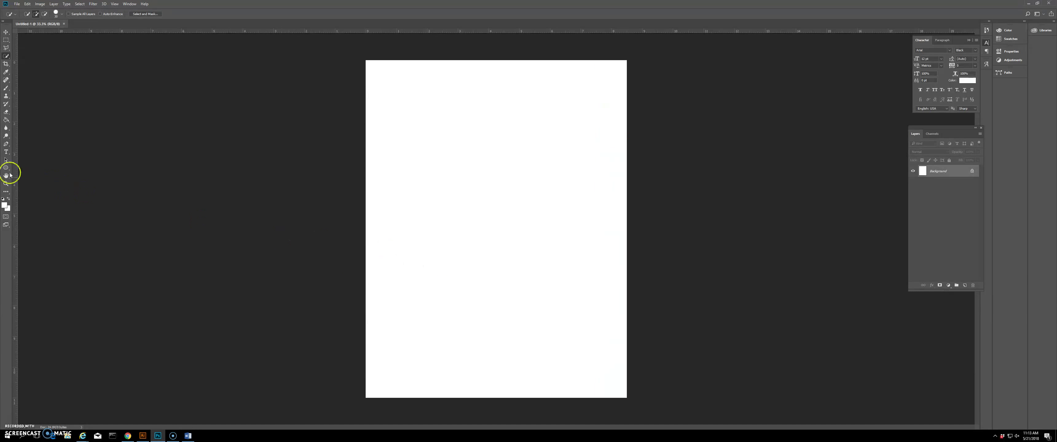
{"action": "left_click", "coordinate": [7, 167]}
{"action": "left_click", "coordinate": [7, 177]}
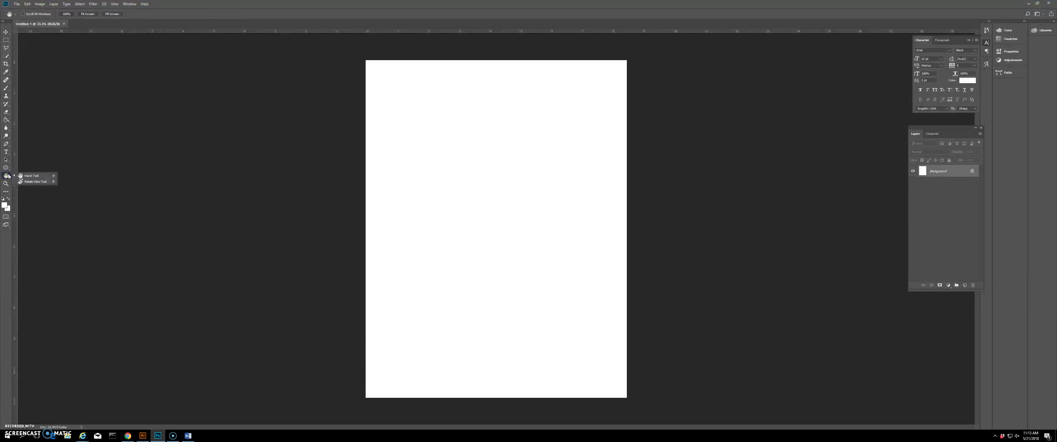
{"action": "left_click", "coordinate": [188, 436]}
{"action": "left_click_drag", "start_coordinate": [637, 367], "coordinate": [598, 170]}
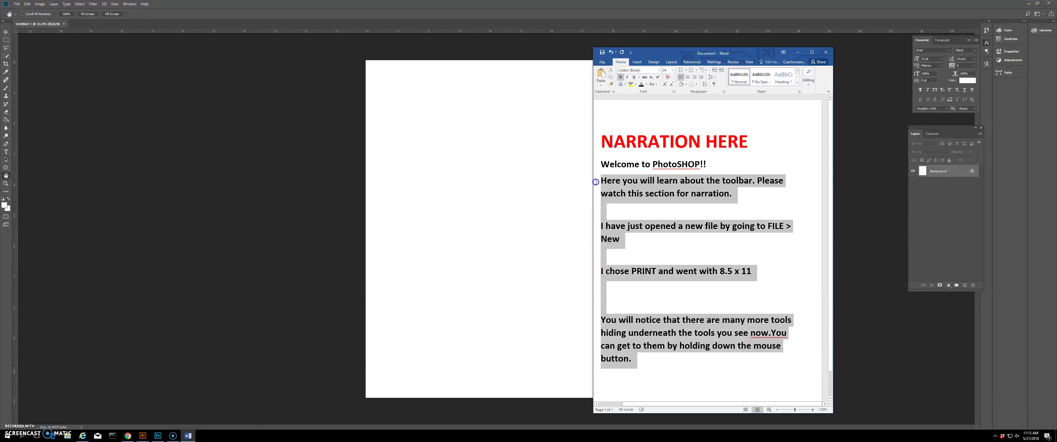
Step: Replace the narration with 'Notice the Shape tool' and pick Photoshop's Rectangle tool
{"action": "type", "text": "Notice th"}
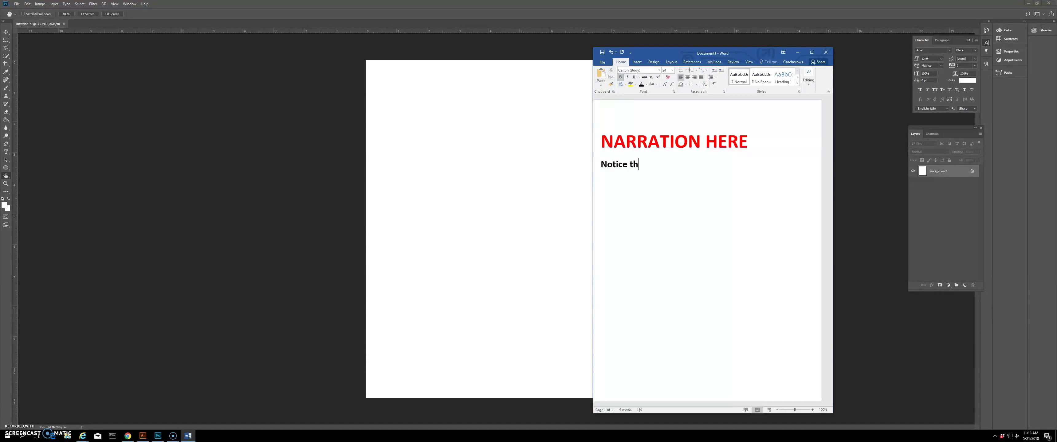
{"action": "type", "text": "e Shape tool"}
{"action": "left_click", "coordinate": [385, 284]}
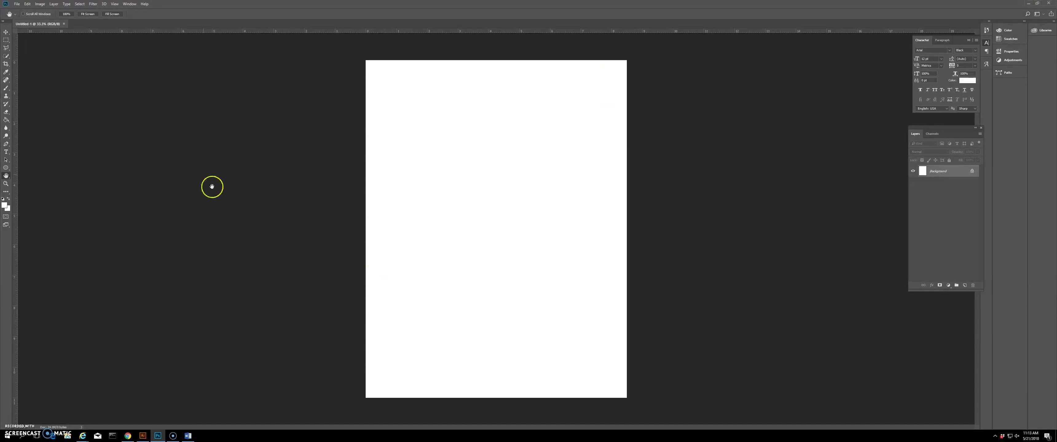
{"action": "right_click", "coordinate": [6, 168]}
{"action": "left_click", "coordinate": [34, 167]}
Step: Draw an upper-left rectangle with a red fill and a blue stroke about 32 px wide
{"action": "left_click_drag", "start_coordinate": [410, 125], "coordinate": [516, 202]}
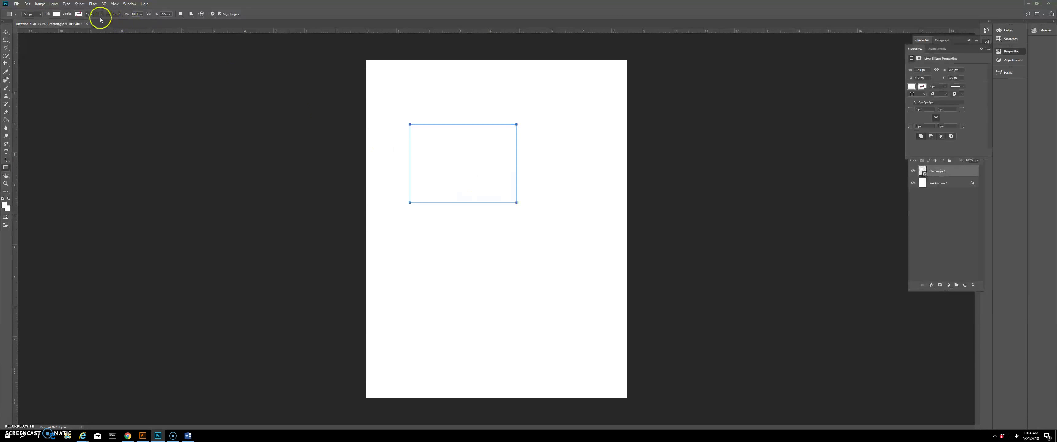
{"action": "left_click", "coordinate": [56, 14]}
{"action": "left_click", "coordinate": [49, 57]}
{"action": "left_click", "coordinate": [78, 13]}
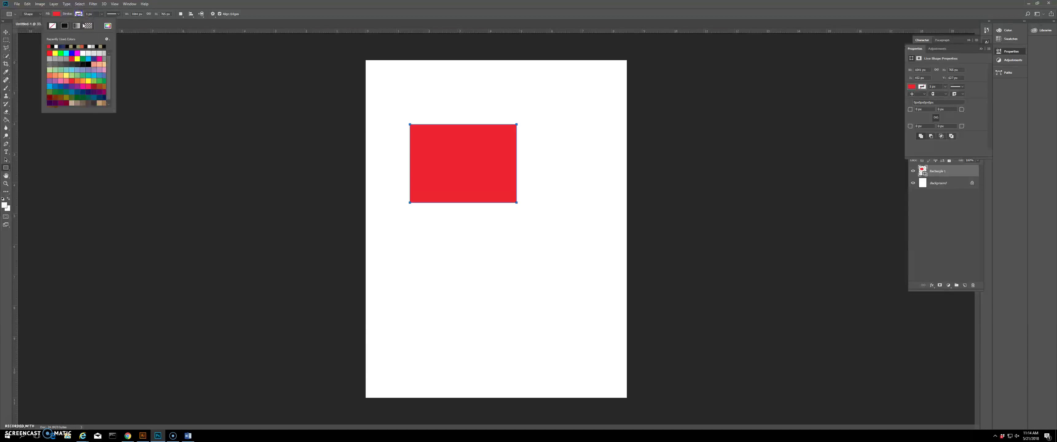
{"action": "left_click", "coordinate": [94, 60]}
{"action": "left_click", "coordinate": [102, 14]}
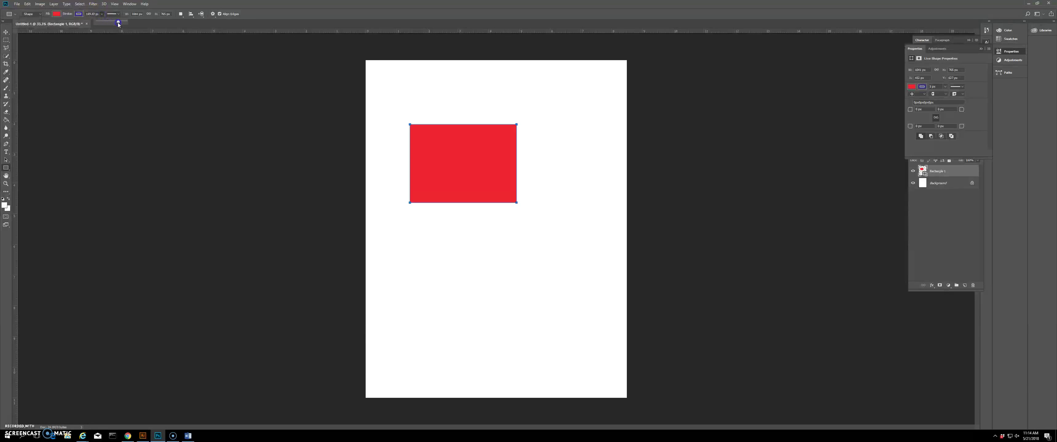
{"action": "left_click_drag", "start_coordinate": [118, 24], "coordinate": [105, 24]}
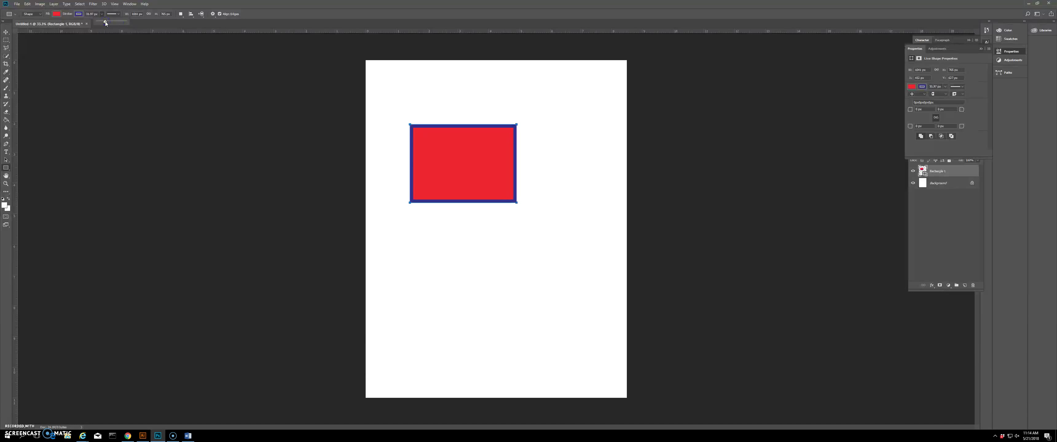
{"action": "left_click", "coordinate": [188, 436]}
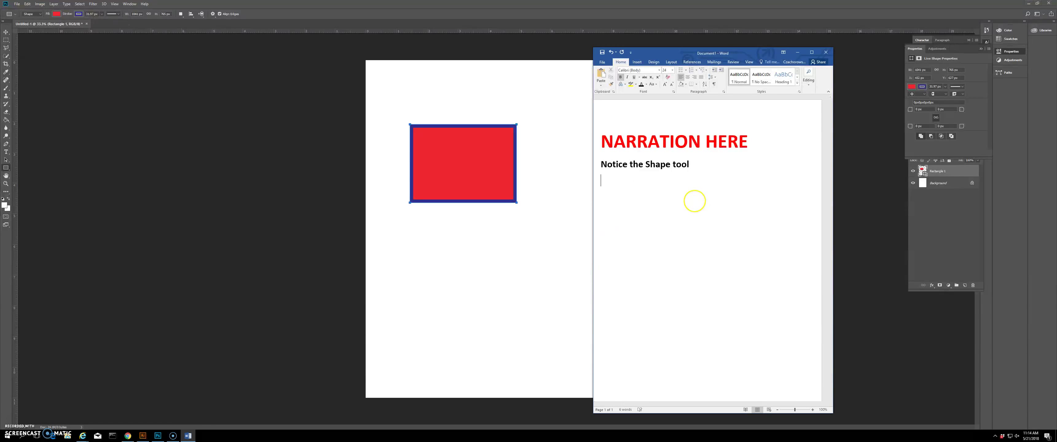
Step: Narrate that the rectangle got a red fill and a blue stroke raised to 31 pixels
{"action": "type", "text": "I just used the rectangular shape tool and filled it with re"}
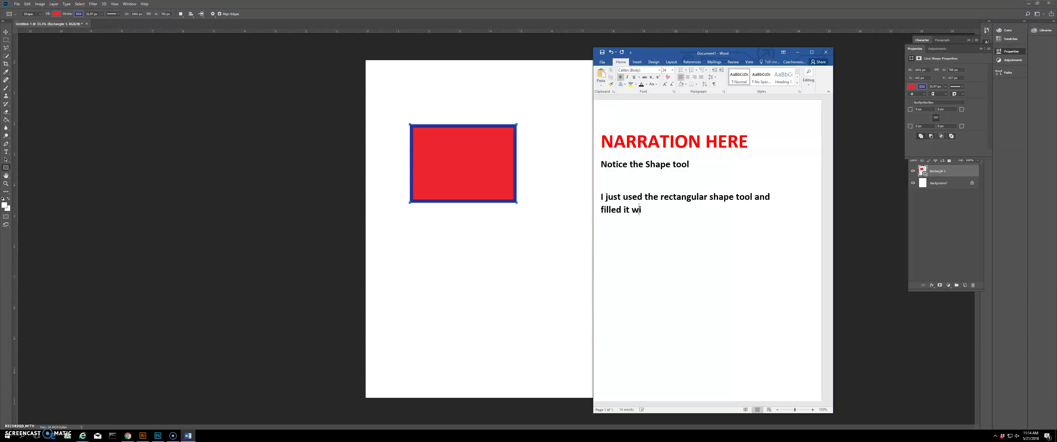
{"action": "type", "text": "d and chose a"}
{"action": "type", "text": " blue stroke"}
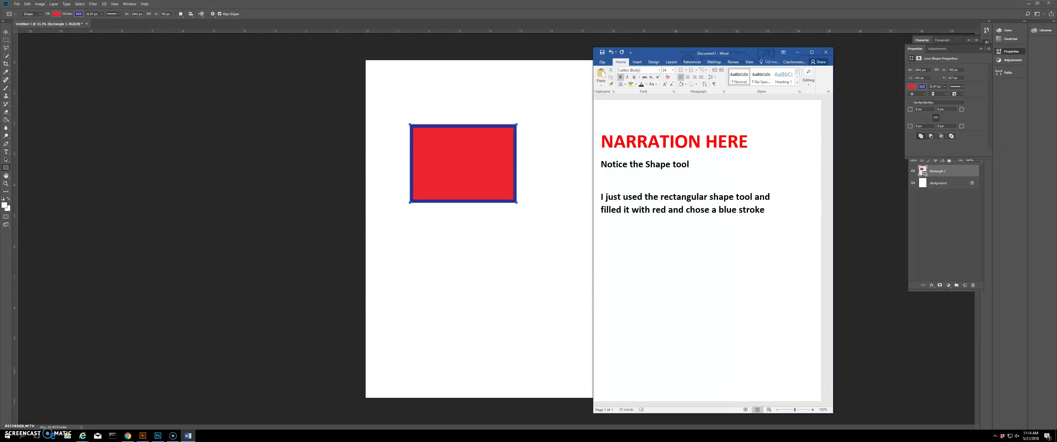
{"action": "type", "text": ". I then increased the stroke"}
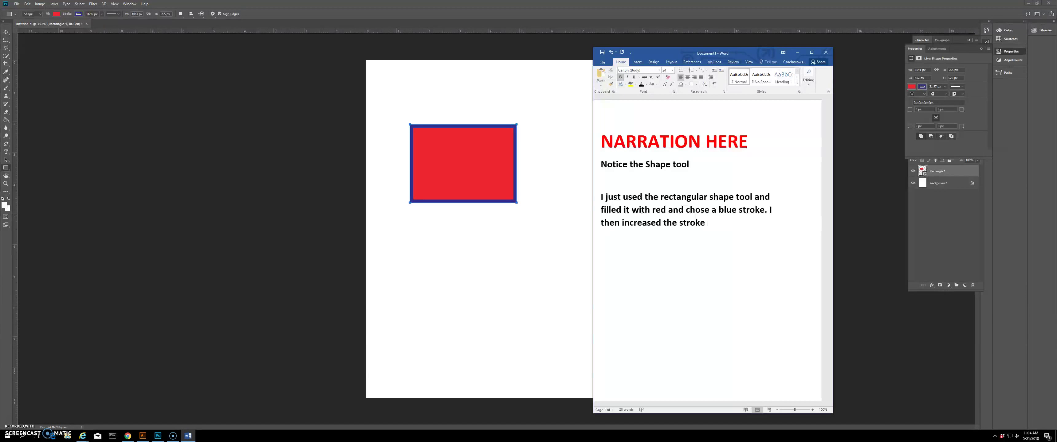
{"action": "type", "text": " to 31 pixels.  Watch m"}
{"action": "type", "text": "e change the"}
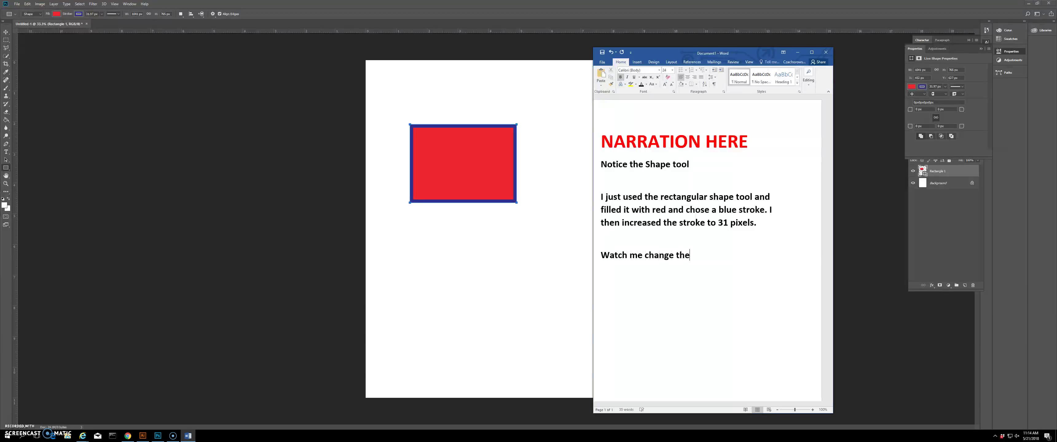
{"action": "type", "text": " color again"}
Step: Recolour the rectangle to a navy fill with a pink stroke about 54 px wide
{"action": "left_click", "coordinate": [490, 267]}
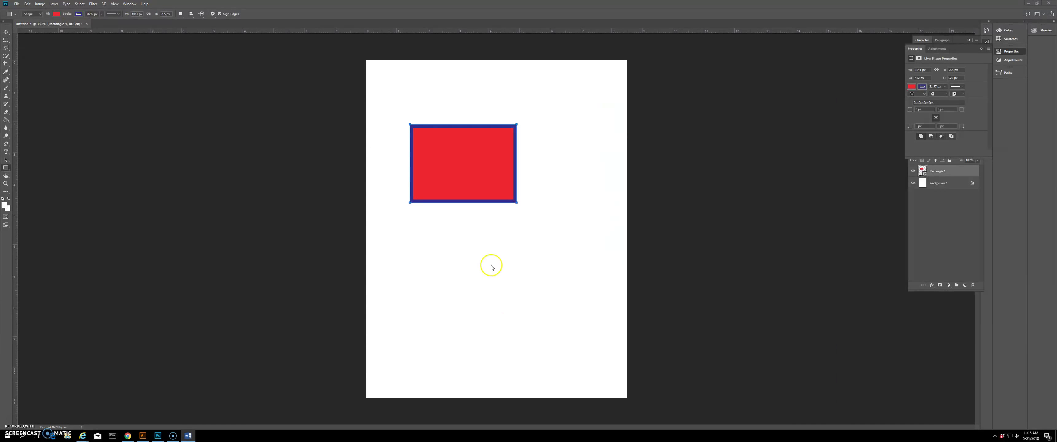
{"action": "left_click", "coordinate": [57, 13]}
{"action": "left_click", "coordinate": [71, 60]}
{"action": "left_click", "coordinate": [78, 15]}
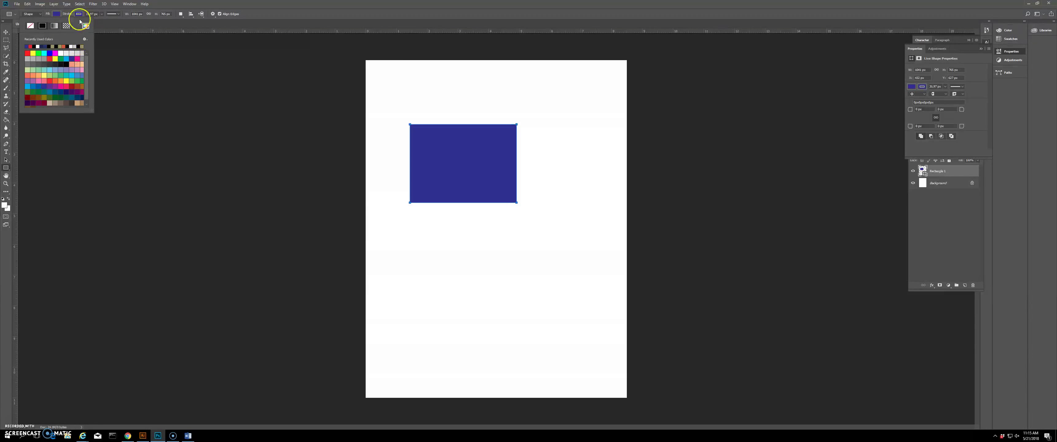
{"action": "left_click", "coordinate": [100, 58]}
{"action": "left_click", "coordinate": [101, 15]}
{"action": "left_click_drag", "start_coordinate": [101, 21], "coordinate": [104, 21]}
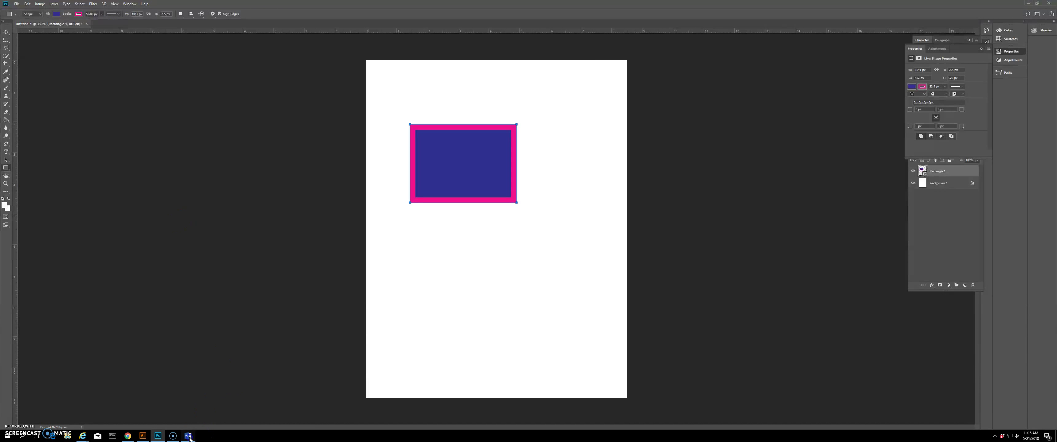
{"action": "left_click", "coordinate": [188, 435]}
Step: Type the stroke note, then the line 'I will now make a different shape.', fixing the typo
{"action": "type", "text": "also changed the stroke"}
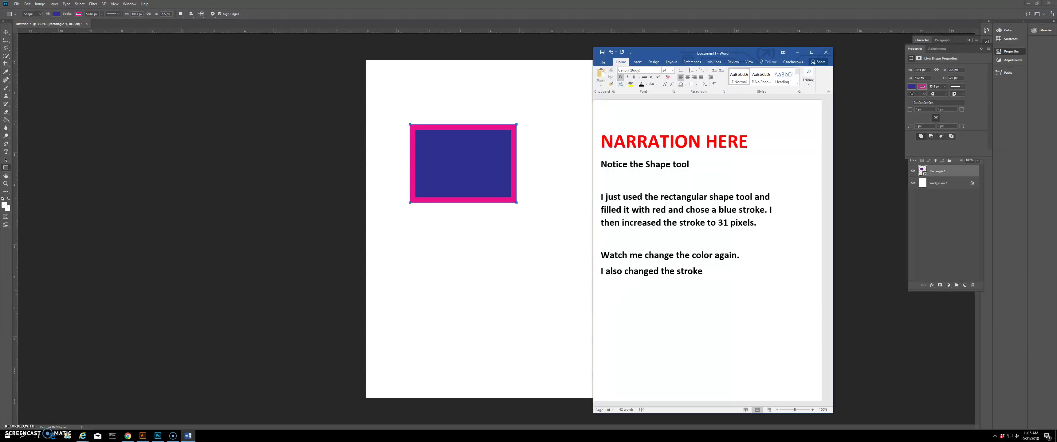
{"action": "type", "text": "53"}
{"action": "type", "text": "xels."}
{"action": "type", "text": "I will now make a different chape"}
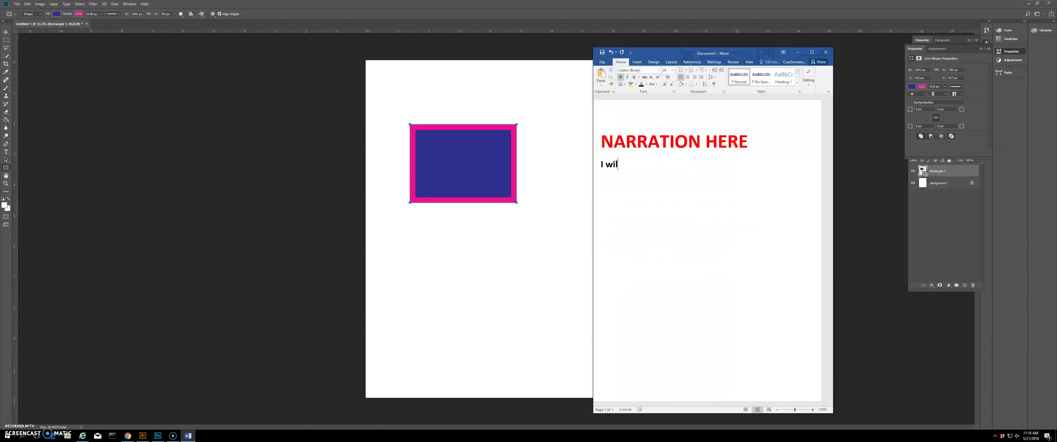
{"action": "key", "text": "BackSpace"}
{"action": "key", "text": "BackSpace"}
{"action": "key", "text": "BackSpace"}
{"action": "type", "text": "hape."}
{"action": "key", "text": "Return"}
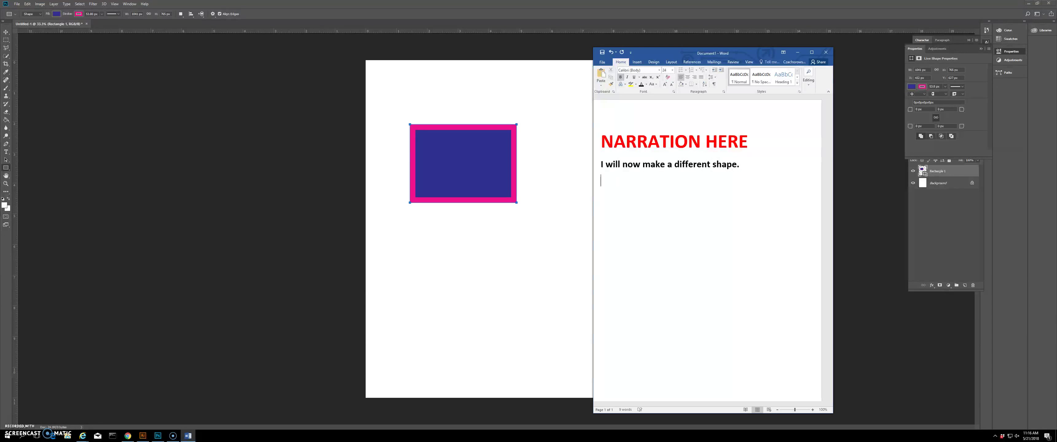
Step: Draw a circle below the rectangle with a pink fill and a light bluish stroke
{"action": "left_click", "coordinate": [412, 106]}
{"action": "left_click", "coordinate": [9, 171]}
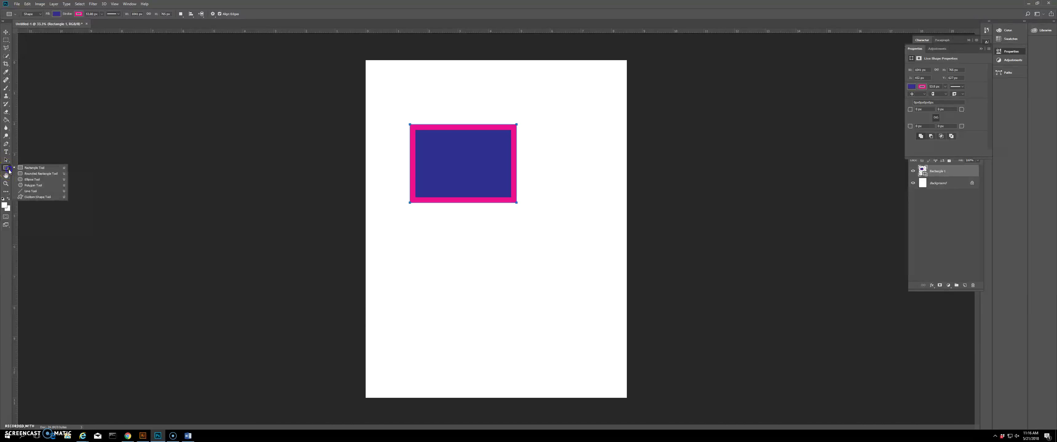
{"action": "left_click", "coordinate": [33, 181]}
{"action": "left_click_drag", "start_coordinate": [427, 241], "coordinate": [513, 319]}
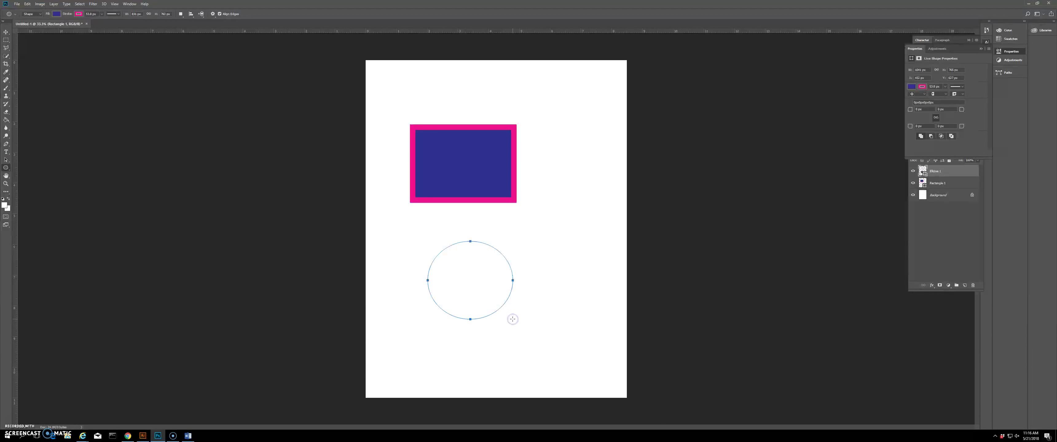
{"action": "left_click", "coordinate": [56, 14]}
{"action": "left_click", "coordinate": [80, 58]}
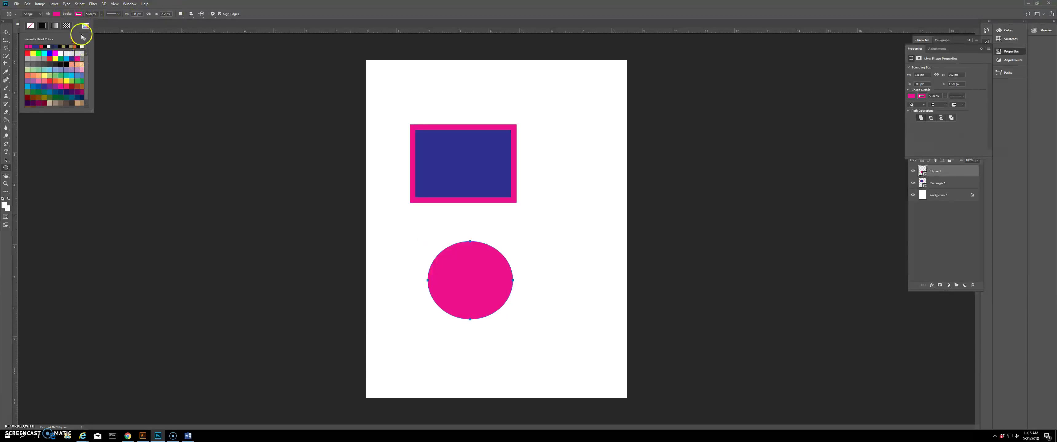
{"action": "left_click", "coordinate": [78, 14]}
{"action": "left_click", "coordinate": [94, 70]}
{"action": "left_click", "coordinate": [101, 14]}
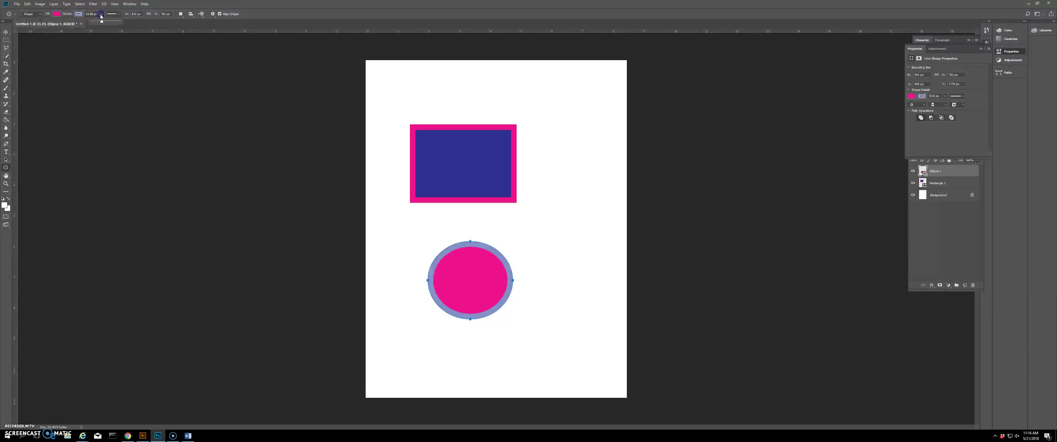
Step: Draw a pink pentagon near the top of the page and switch to the Move tool
{"action": "right_click", "coordinate": [6, 168]}
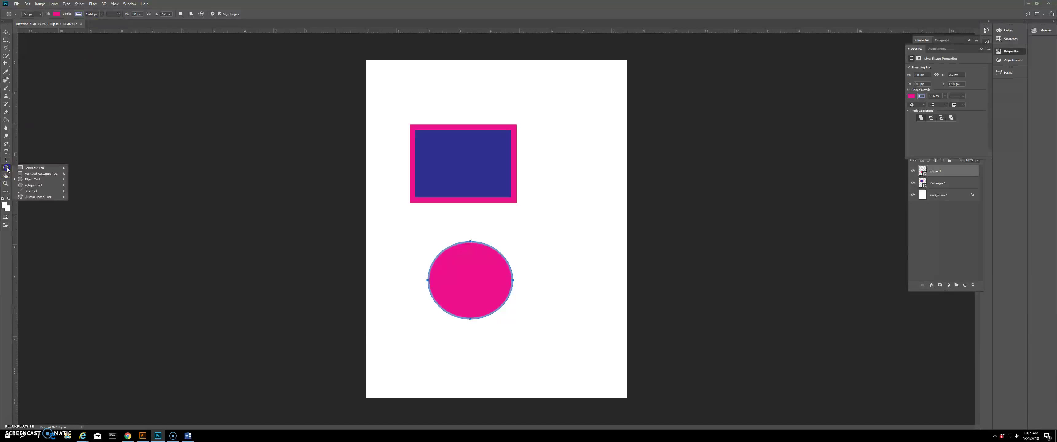
{"action": "left_click", "coordinate": [34, 185]}
{"action": "left_click_drag", "start_coordinate": [548, 81], "coordinate": [511, 82]}
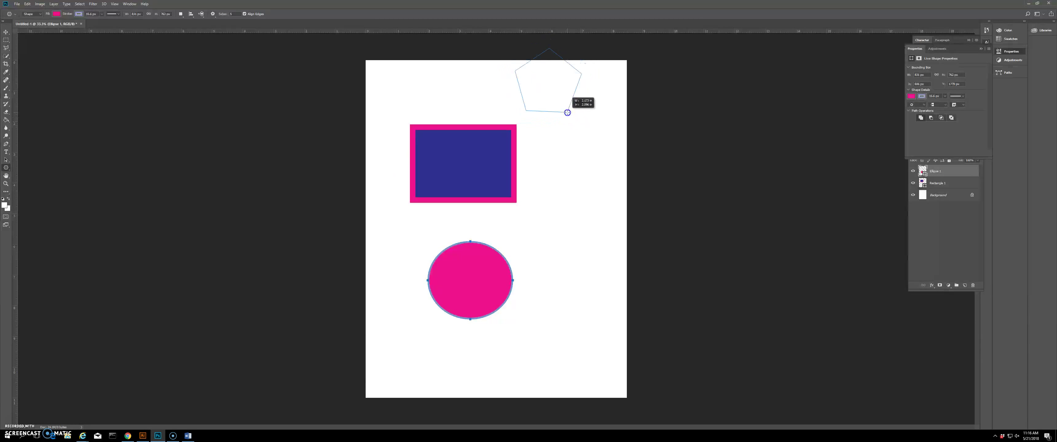
{"action": "left_click", "coordinate": [6, 31]}
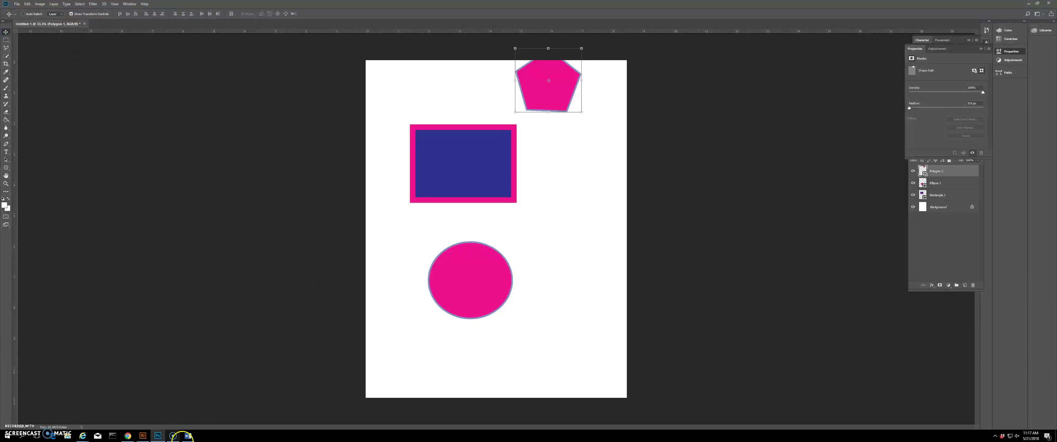
{"action": "left_click", "coordinate": [188, 436]}
{"action": "left_click", "coordinate": [656, 269]}
Step: Narrate 'See all the shapes!!' and move the pentagon down beside the rectangle
{"action": "type", "text": "See all the shapes!!"}
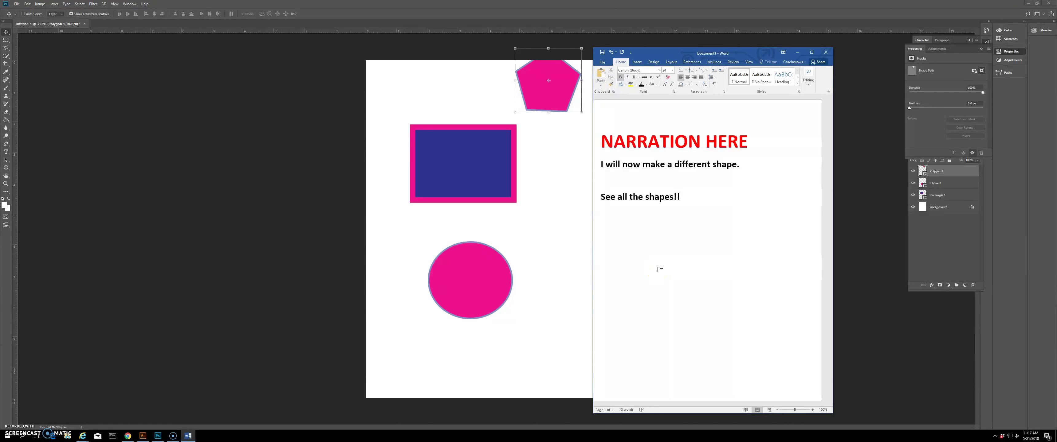
{"action": "type", "text": "  Now watch me move the top shape onto the art"}
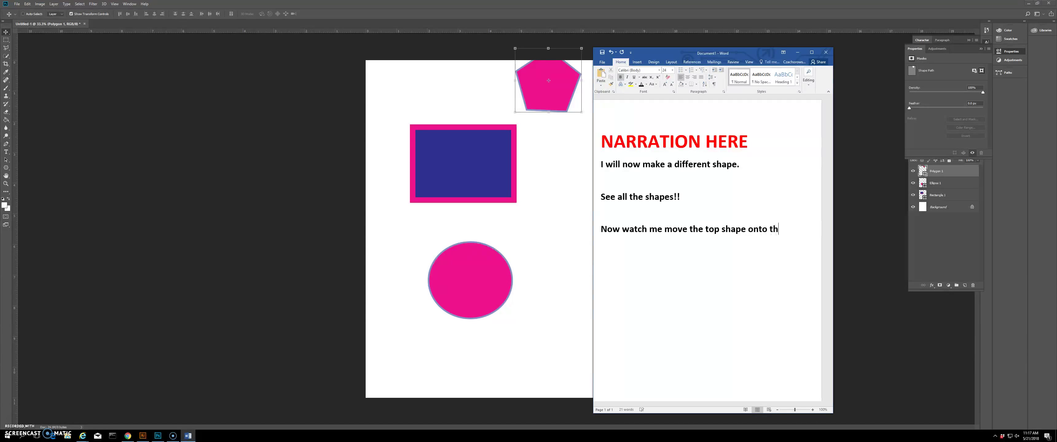
{"action": "type", "text": "board."}
{"action": "left_click", "coordinate": [8, 34]}
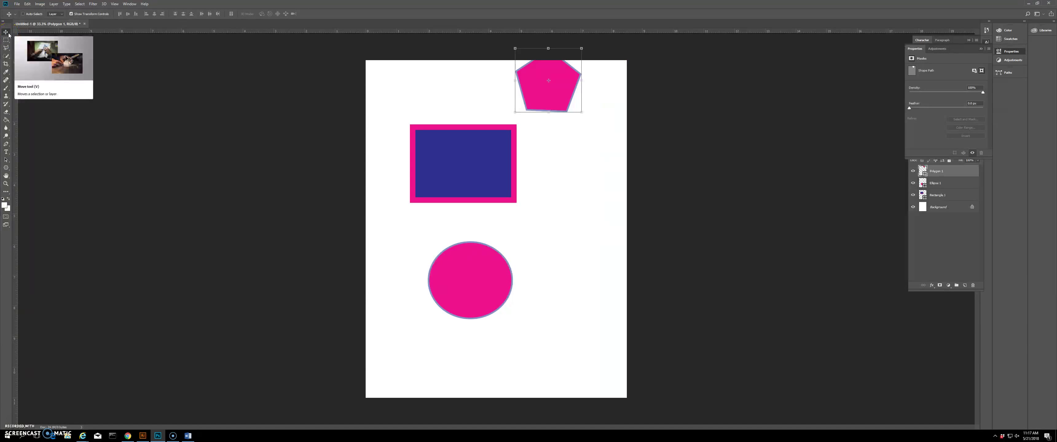
{"action": "left_click_drag", "start_coordinate": [550, 93], "coordinate": [580, 219]}
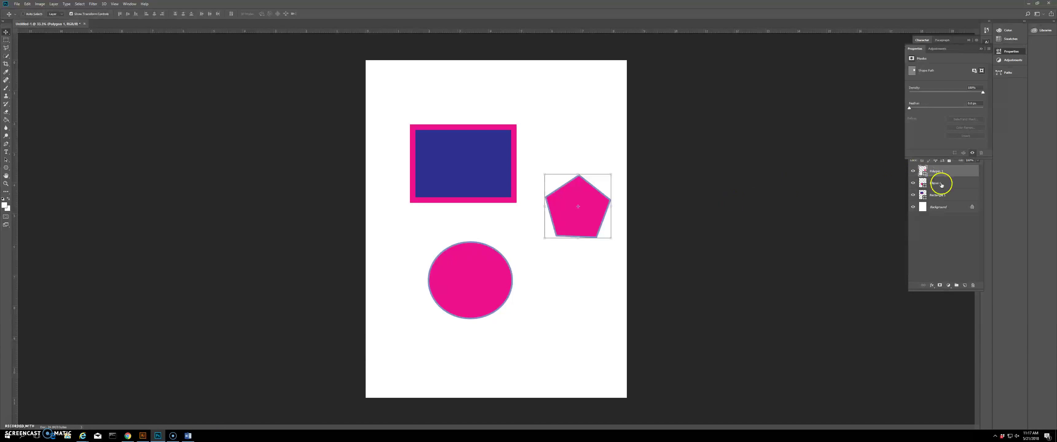
{"action": "left_click", "coordinate": [188, 436]}
Step: Write that the “MOVE” tool moves your current layer and layers appeared with the shapes
{"action": "type", "text": "The “MOVE” tool "}
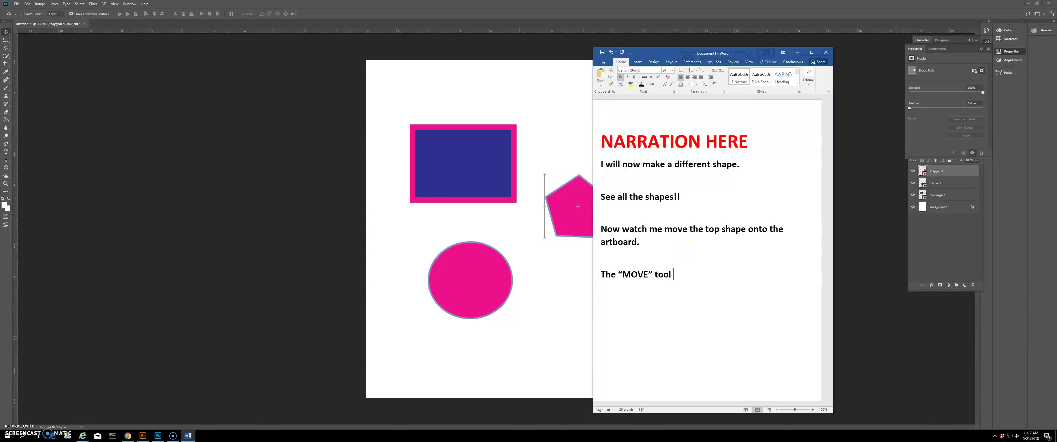
{"action": "type", "text": "will move the layer you "}
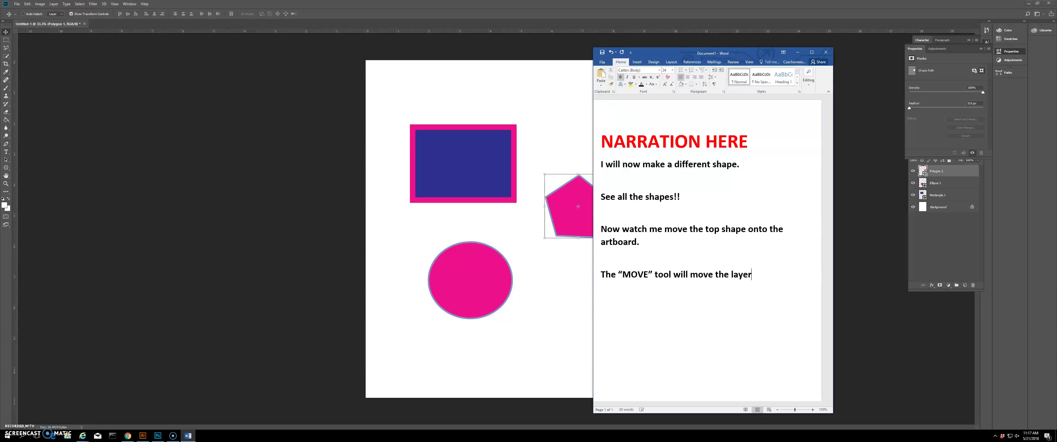
{"action": "type", "text": "are on. Let me "}
{"action": "type", "text": "show you the layers that were automatically created"}
{"action": "key", "text": "BackSpace"}
{"action": "type", "text": "when the shapes appeared."}
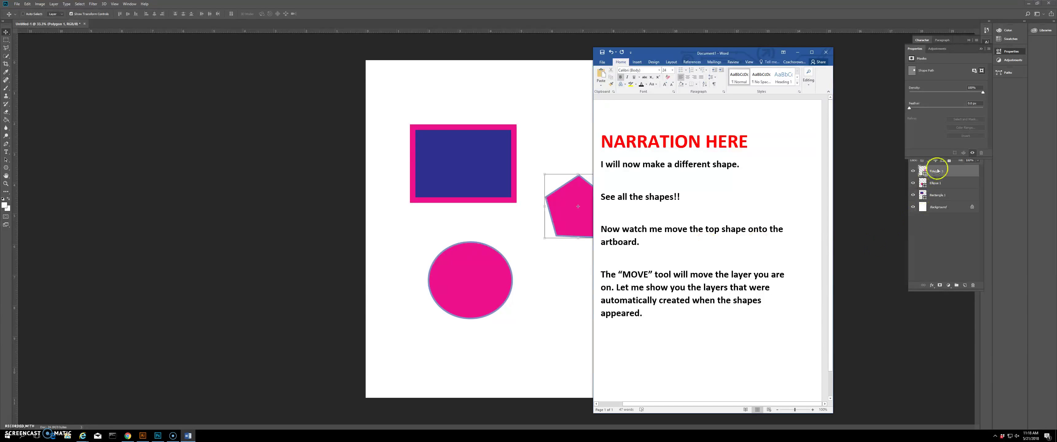
Step: Toggle layer eye icons to reveal transparency and float the Layers panel beside the canvas
{"action": "left_click", "coordinate": [914, 173]}
{"action": "left_click", "coordinate": [912, 183]}
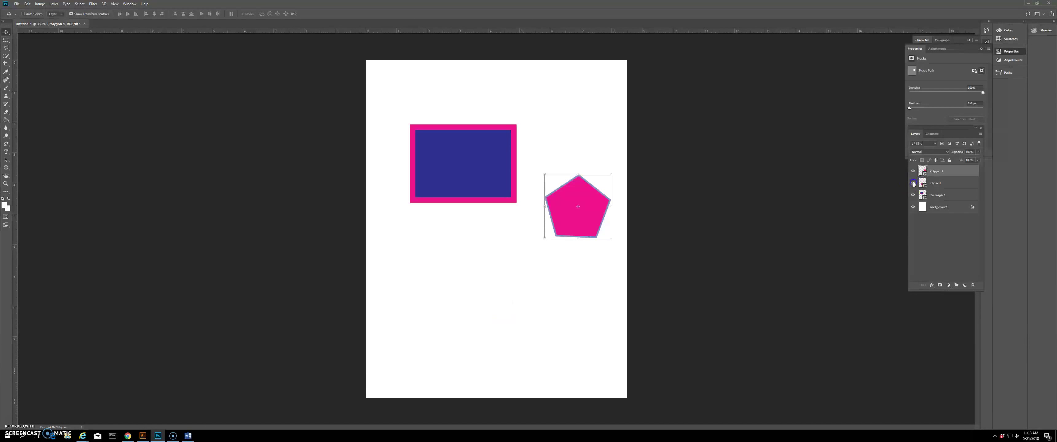
{"action": "left_click", "coordinate": [912, 195]}
{"action": "left_click", "coordinate": [913, 195]}
{"action": "left_click", "coordinate": [913, 207]}
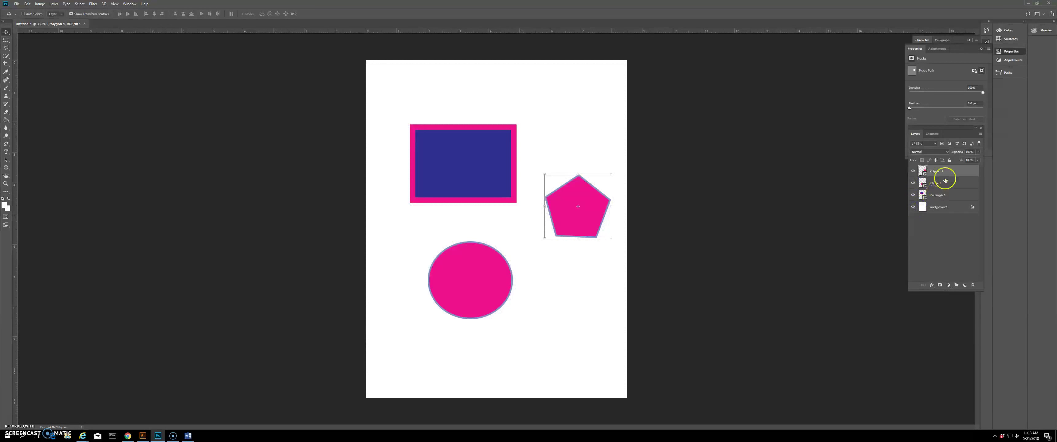
{"action": "mouse_move", "coordinate": [949, 134]}
{"action": "left_mouse_down"}
{"action": "mouse_move", "coordinate": [569, 153]}
{"action": "mouse_move", "coordinate": [563, 73]}
{"action": "left_mouse_up"}
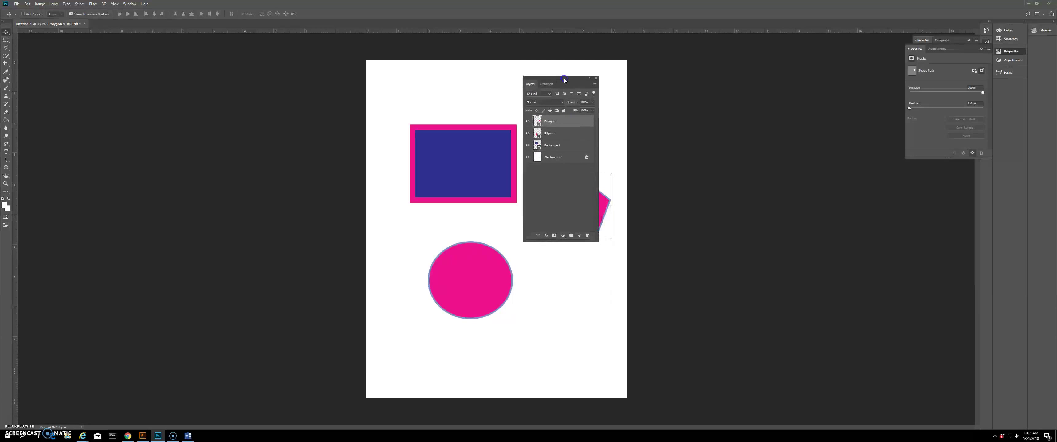
{"action": "left_click", "coordinate": [527, 121]}
{"action": "left_click", "coordinate": [527, 145]}
{"action": "left_click", "coordinate": [552, 133]}
{"action": "left_click_drag", "start_coordinate": [560, 81], "coordinate": [674, 90]}
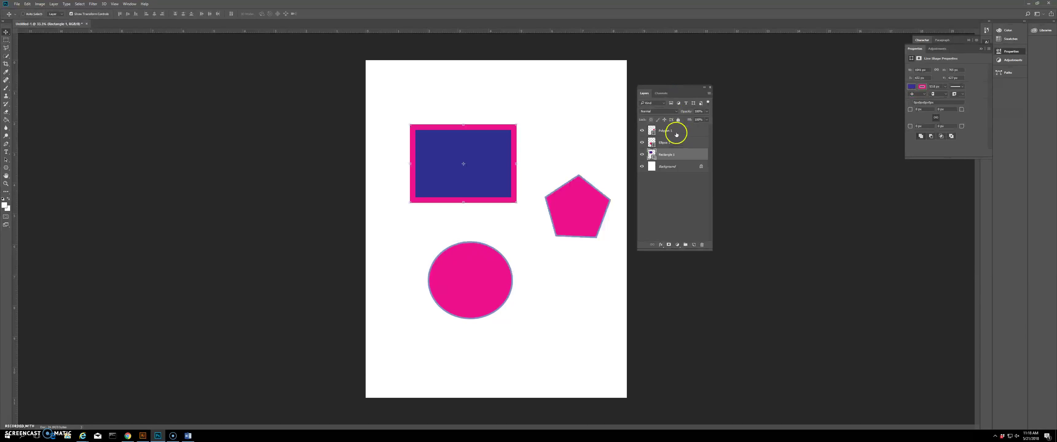
Step: Move the circle lower right, raise the rectangle, and shift the pentagon slightly left
{"action": "left_click", "coordinate": [672, 142]}
{"action": "left_click_drag", "start_coordinate": [417, 286], "coordinate": [435, 294]}
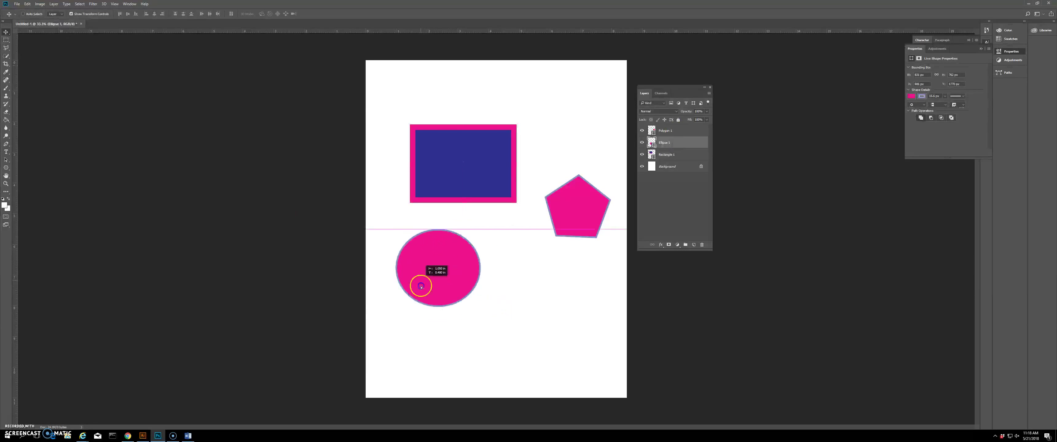
{"action": "left_click", "coordinate": [655, 158]}
{"action": "left_click_drag", "start_coordinate": [463, 172], "coordinate": [463, 145]}
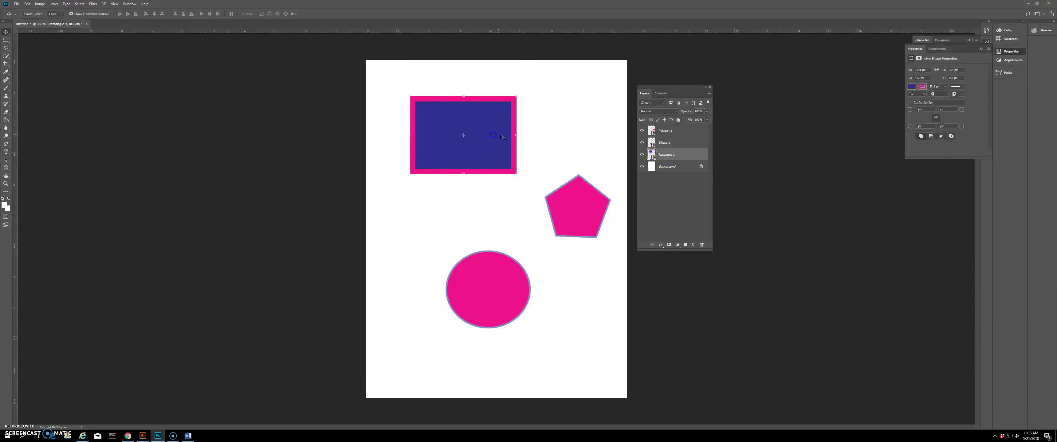
{"action": "left_click", "coordinate": [665, 131]}
{"action": "mouse_move", "coordinate": [580, 208]}
{"action": "left_mouse_down"}
{"action": "mouse_move", "coordinate": [589, 202]}
{"action": "mouse_move", "coordinate": [567, 205]}
{"action": "left_mouse_up"}
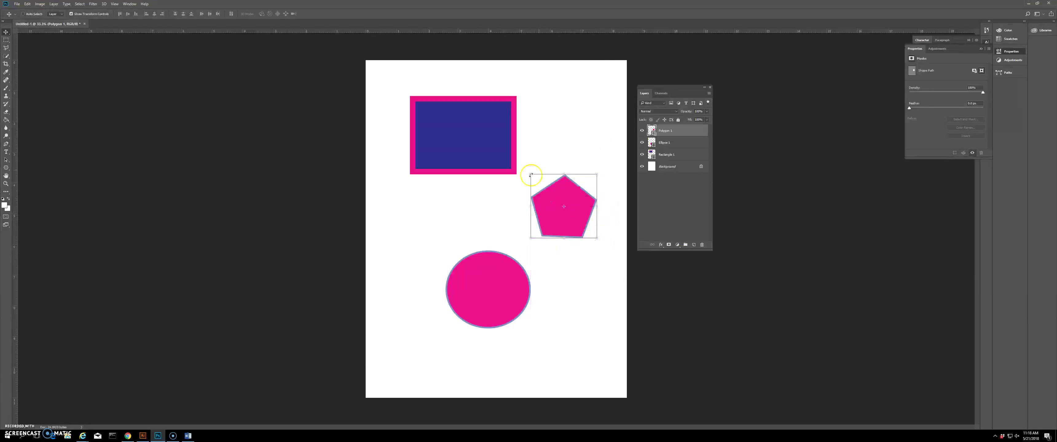
{"action": "left_click", "coordinate": [189, 435]}
Step: Replace the old narration with text saying only the selected layer's shapes move
{"action": "left_click_drag", "start_coordinate": [642, 314], "coordinate": [599, 164]}
{"action": "type", "text": "You can only move the shapes"}
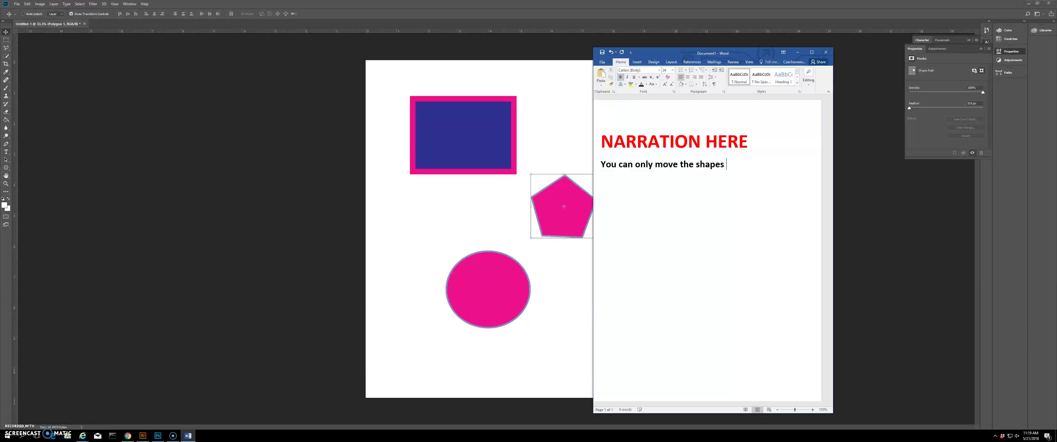
{"action": "type", "text": " images"}
{"action": "type", "text": "that are on the selected layer."}
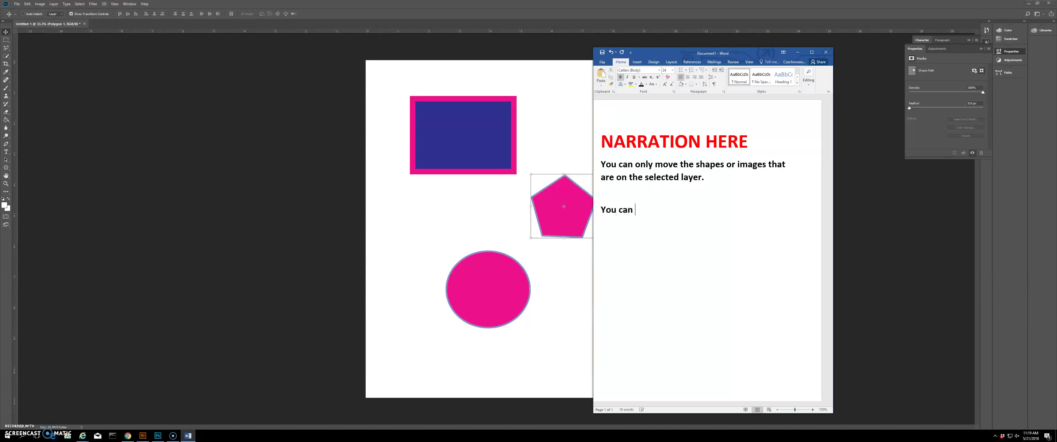
{"action": "type", "text": "turn a layer ON and OFF "}
{"action": "type", "text": "by using"}
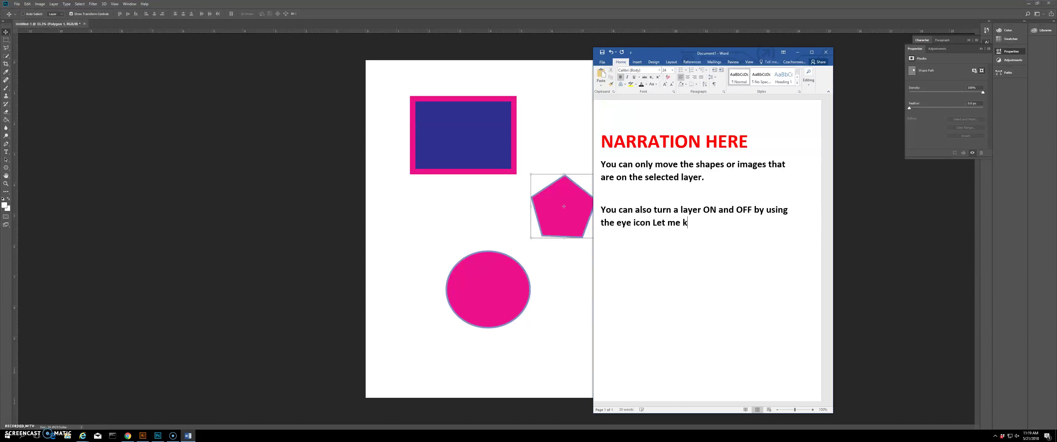
{"action": "type", "text": "show you again."}
Step: Reposition the floating Layers panel, nudge the pentagon left and down, and toggle its visibility
{"action": "left_click", "coordinate": [574, 94]}
{"action": "left_click_drag", "start_coordinate": [678, 87], "coordinate": [647, 112]}
{"action": "left_click", "coordinate": [634, 171]}
{"action": "left_click_drag", "start_coordinate": [563, 229], "coordinate": [556, 232]}
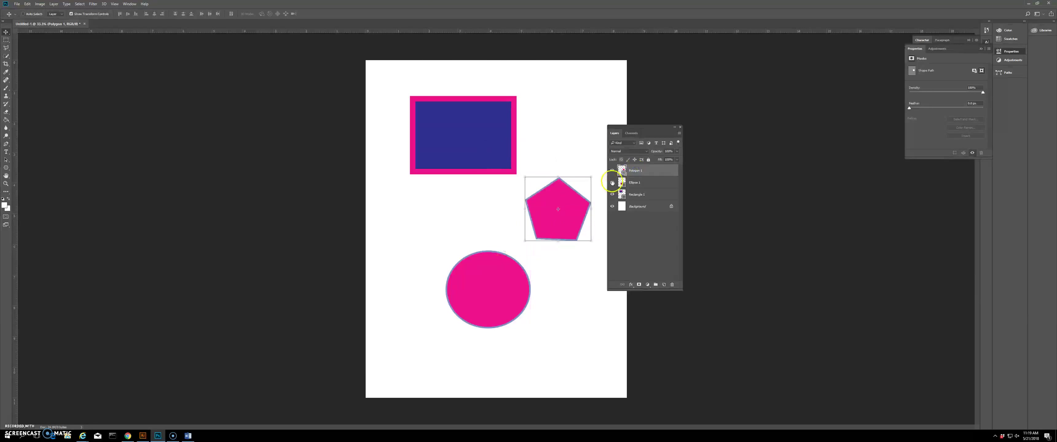
{"action": "left_click", "coordinate": [612, 173]}
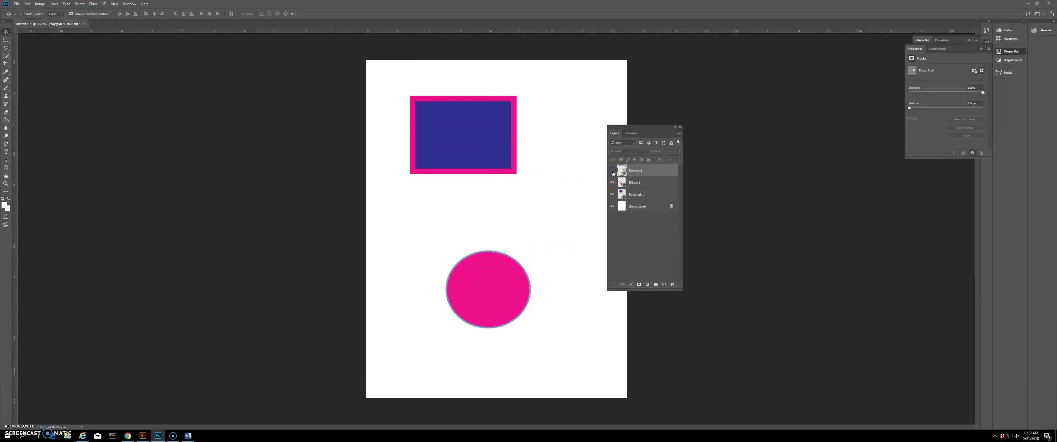
{"action": "left_click", "coordinate": [650, 186]}
Step: Move the circle up-left and the rectangle about 20 px right, toggling each layer off and on
{"action": "mouse_move", "coordinate": [496, 287]}
{"action": "left_mouse_down"}
{"action": "mouse_move", "coordinate": [517, 271]}
{"action": "mouse_move", "coordinate": [486, 260]}
{"action": "left_mouse_up"}
{"action": "left_click", "coordinate": [611, 182]}
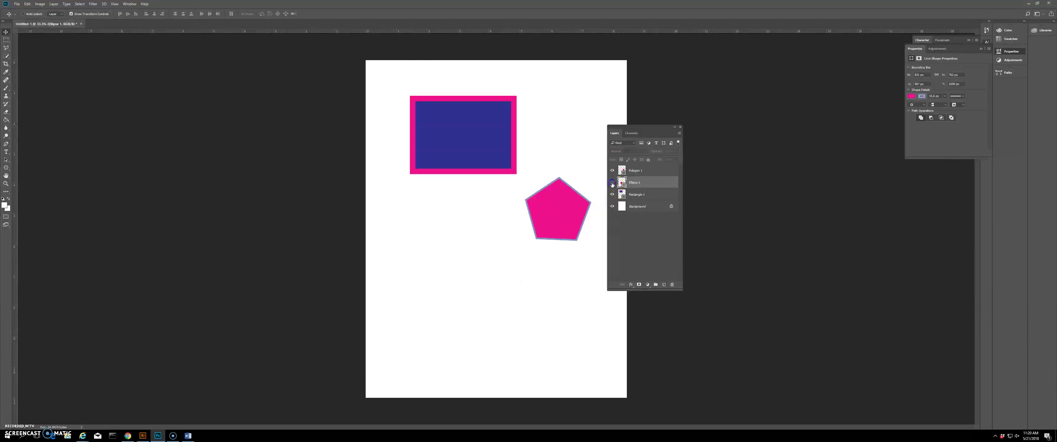
{"action": "left_click", "coordinate": [612, 183]}
{"action": "left_click", "coordinate": [637, 194]}
{"action": "left_click_drag", "start_coordinate": [460, 137], "coordinate": [468, 137]}
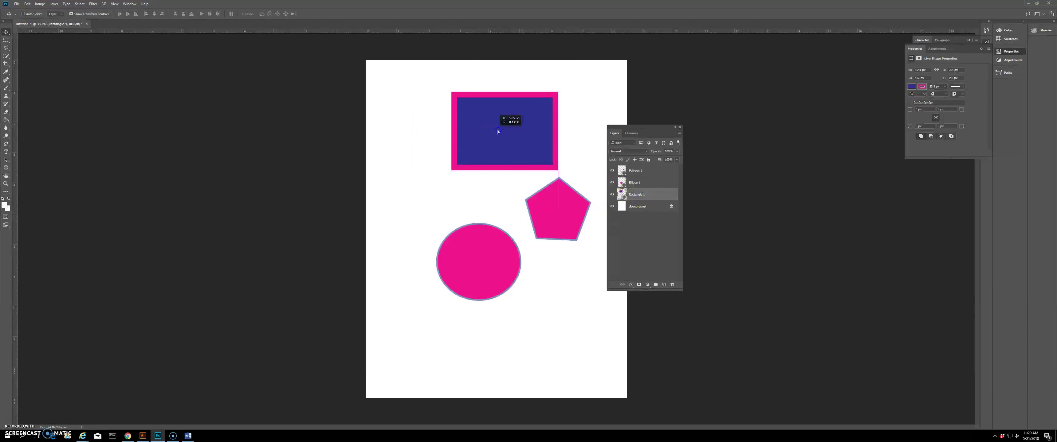
{"action": "left_click", "coordinate": [612, 194]}
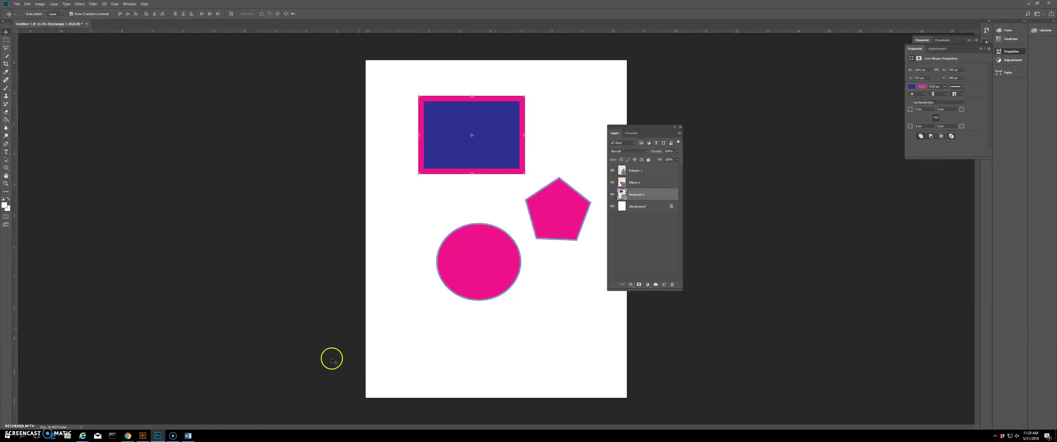
{"action": "left_click", "coordinate": [188, 436]}
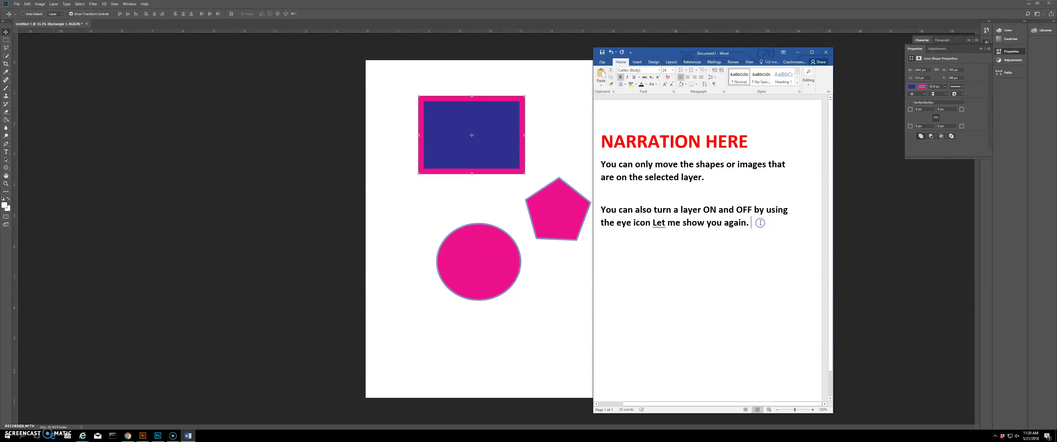
Step: Write the closing recap of Layers, Shape Tools, fill, stroke and MOVE, plus 'Check out the next lesson'
{"action": "type", "text": "That is the end of this first lesson.  "}
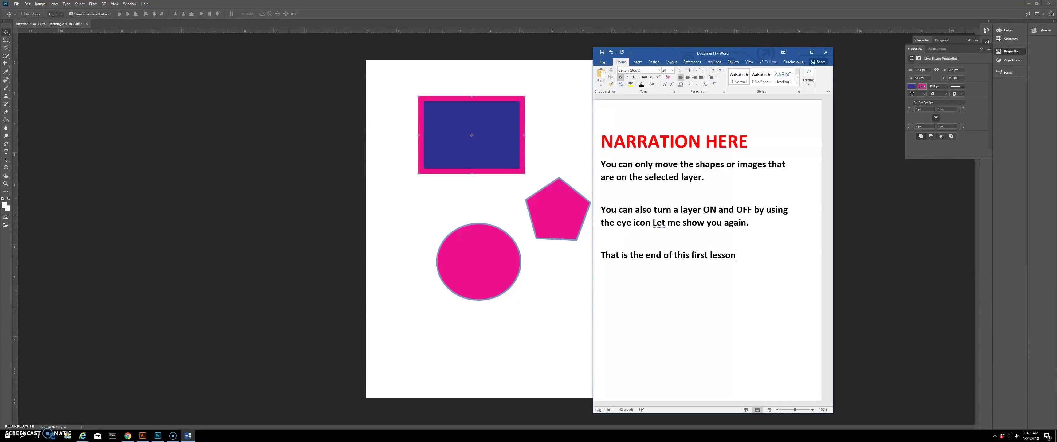
{"action": "type", "text": "You have just learned about Layers, Shape T"}
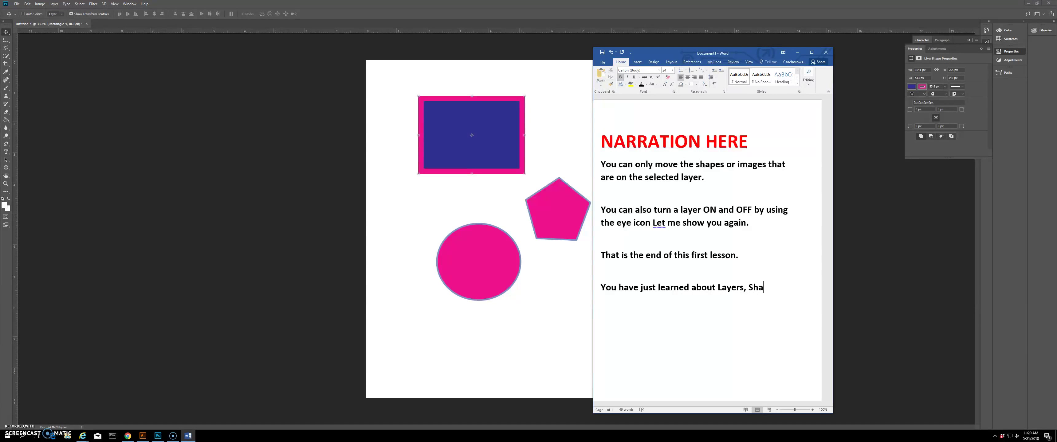
{"action": "type", "text": "ools, fill and stroke and also the MOVE too"}
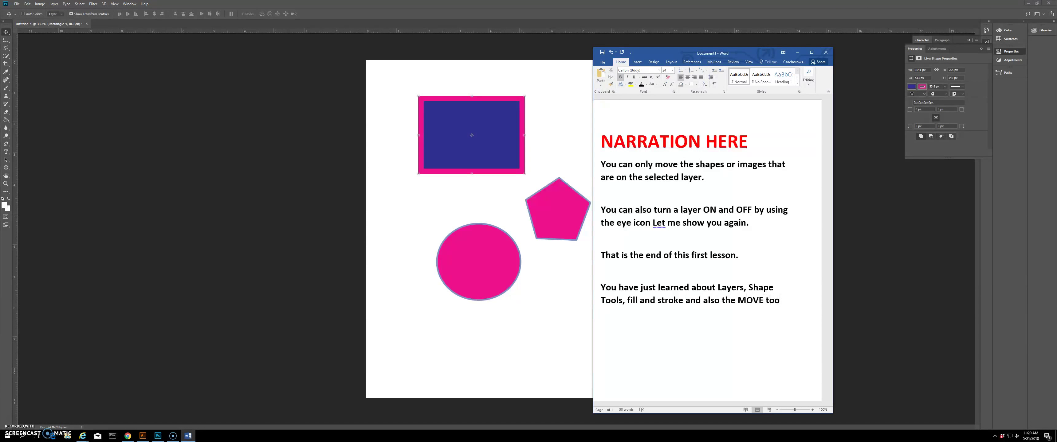
{"action": "type", "text": "Check "}
{"action": "type", "text": "out the next lesson"}
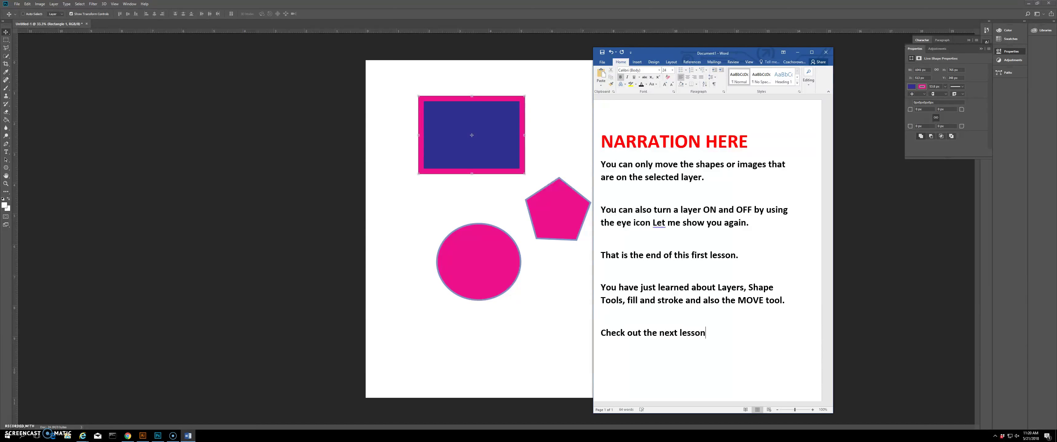